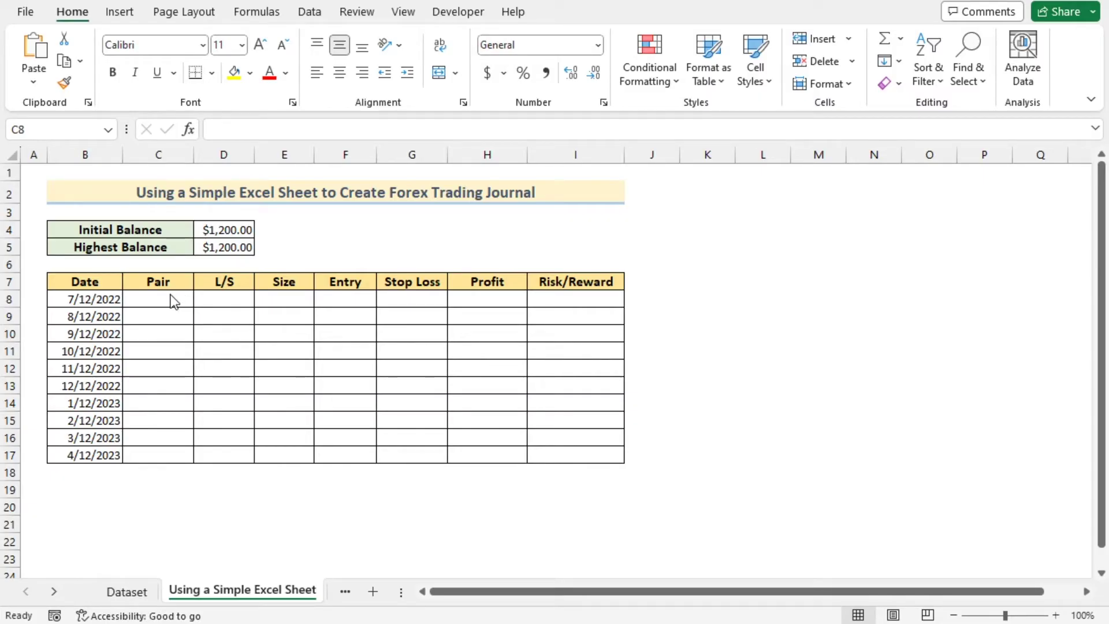
# Restrict C8 under Pair with a data validation list containing EUR/USD,GBP/USD,USD/EUR,USD/GBP.
pyautogui.click(173, 300)
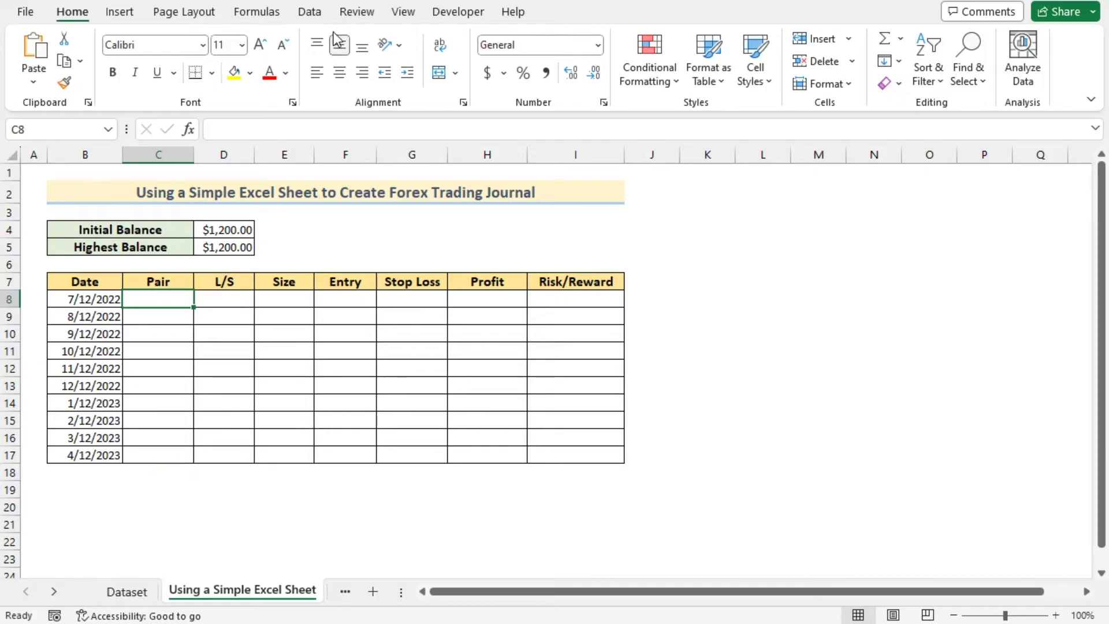
pyautogui.click(312, 14)
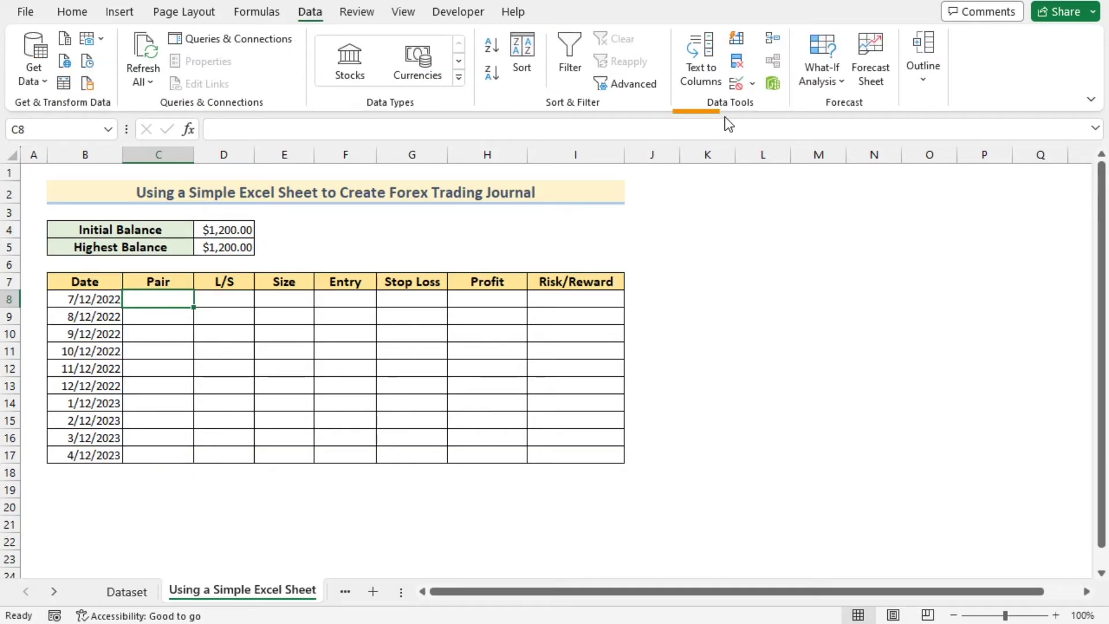
pyautogui.click(733, 89)
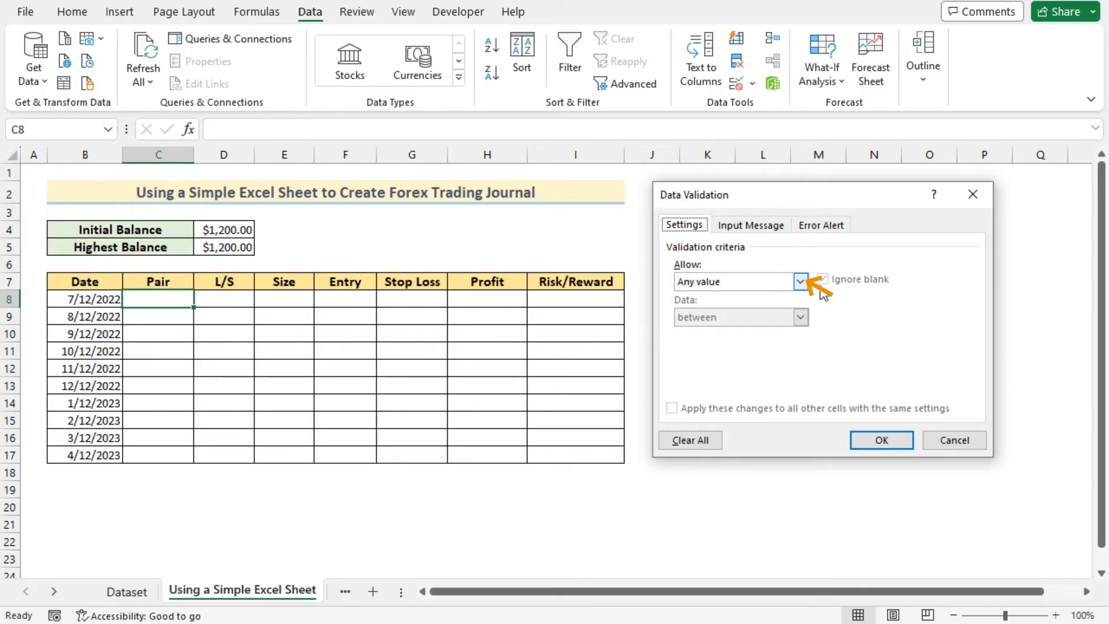
pyautogui.click(801, 282)
pyautogui.click(750, 329)
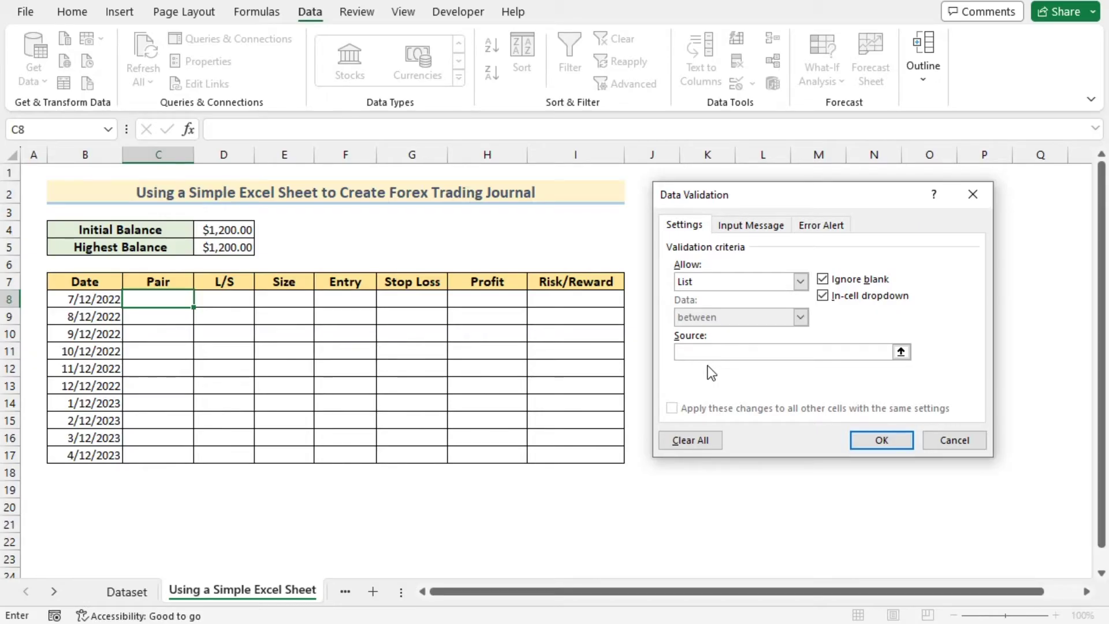
pyautogui.write('UR/USD,GBP/')
pyautogui.write('USD,USD/')
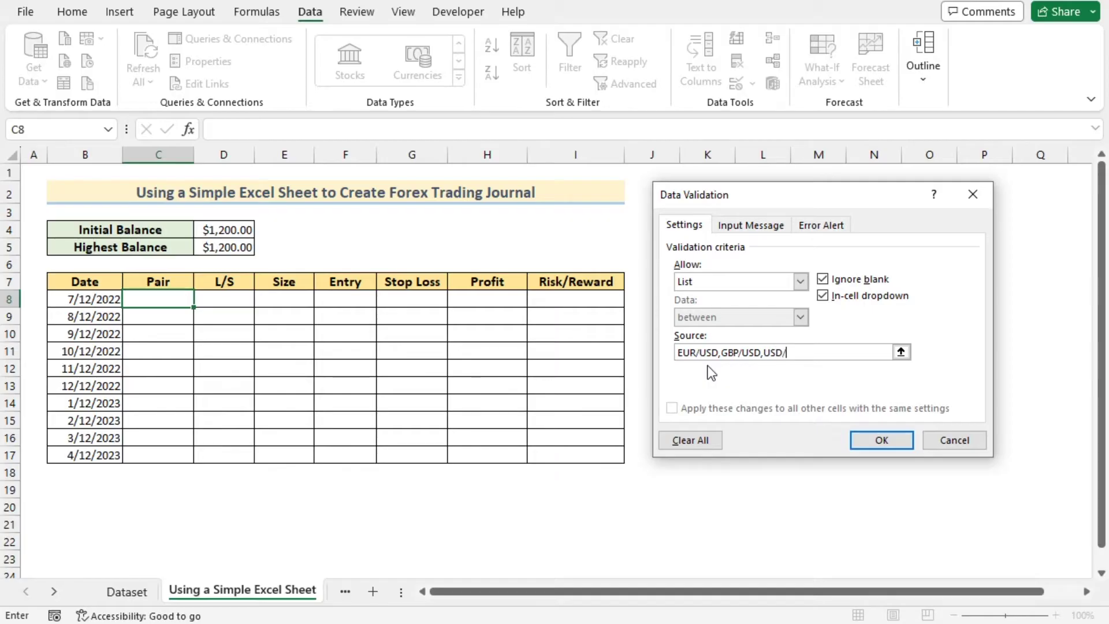
pyautogui.write('EUR,USD/GBP')
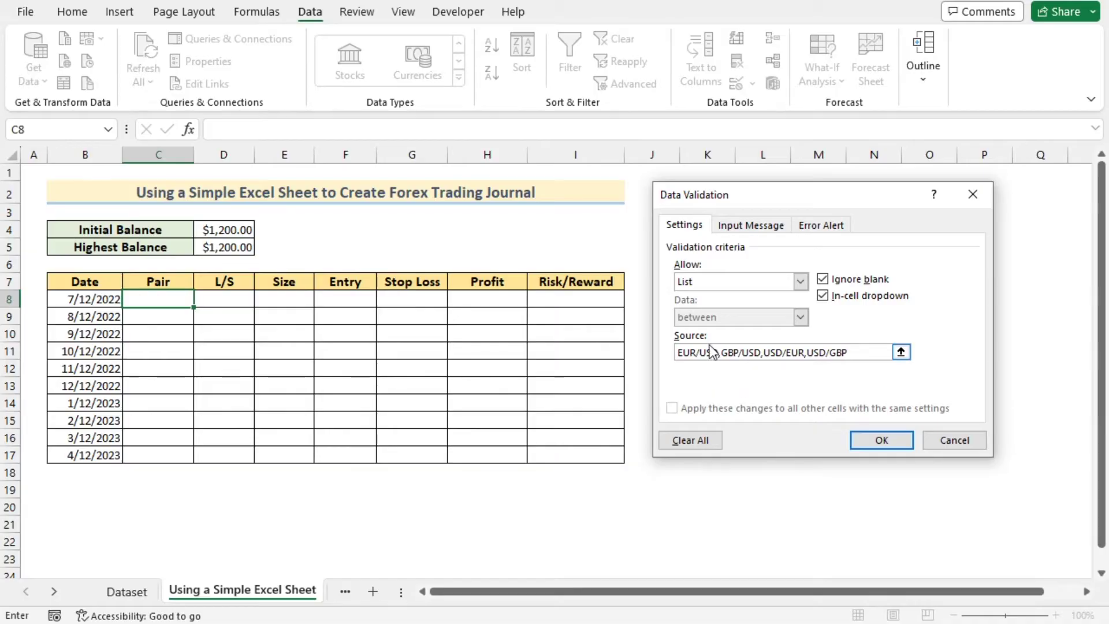
pyautogui.click(867, 440)
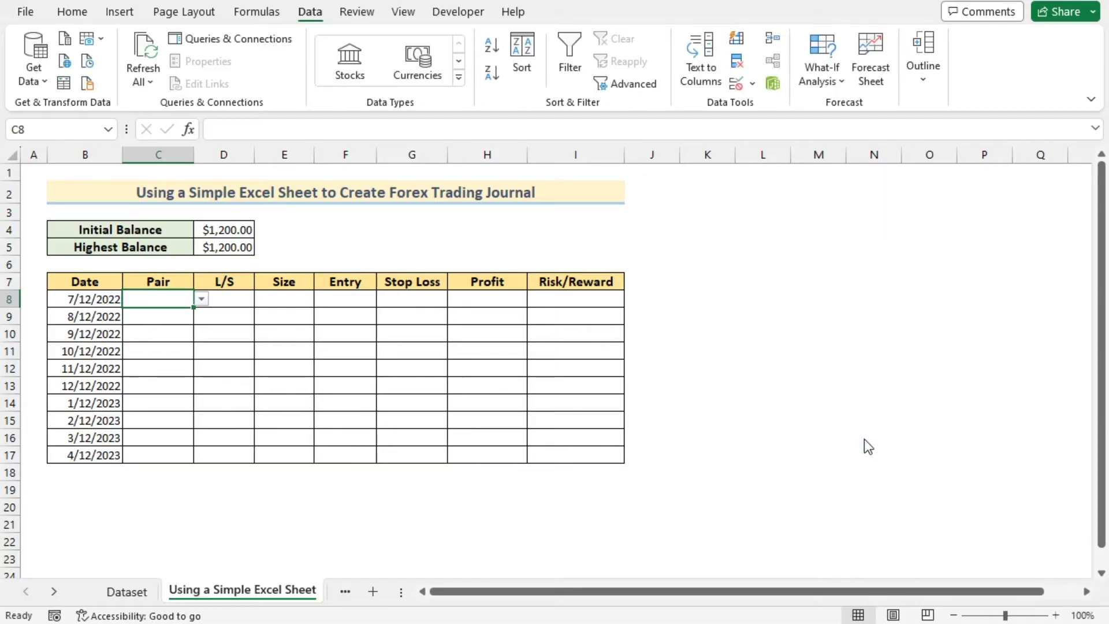
# Check the dropdown choices in C8, copy its validation down to C17, and check the list in C15.
pyautogui.click(200, 300)
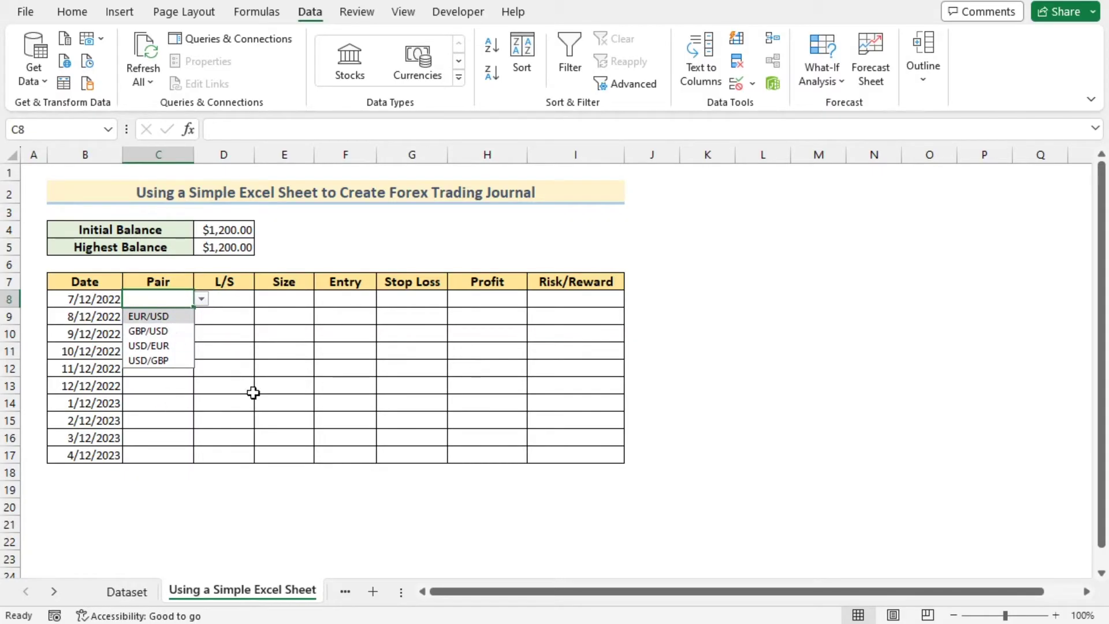
pyautogui.click(218, 328)
pyautogui.click(192, 304)
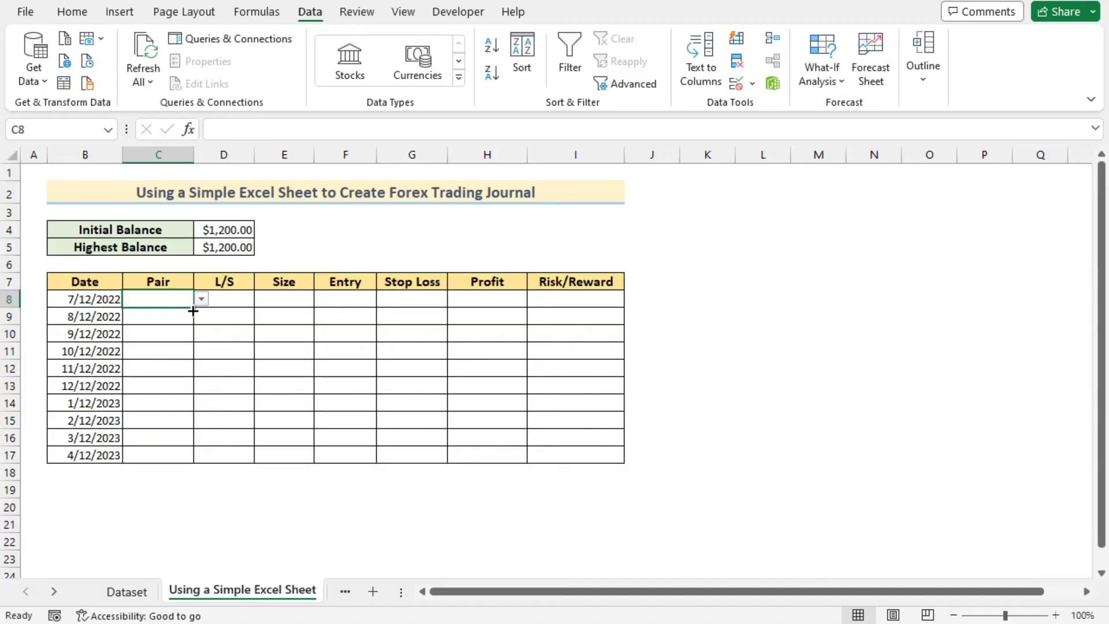
pyautogui.moveTo(193, 310); pyautogui.dragTo(165, 459)
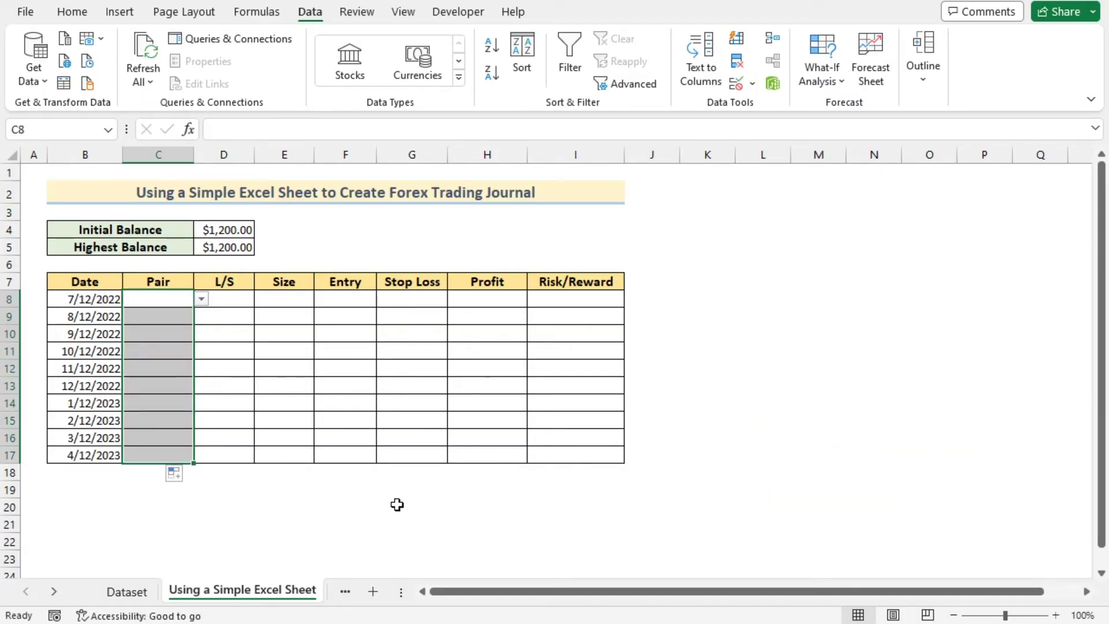
pyautogui.click(173, 426)
pyautogui.click(200, 420)
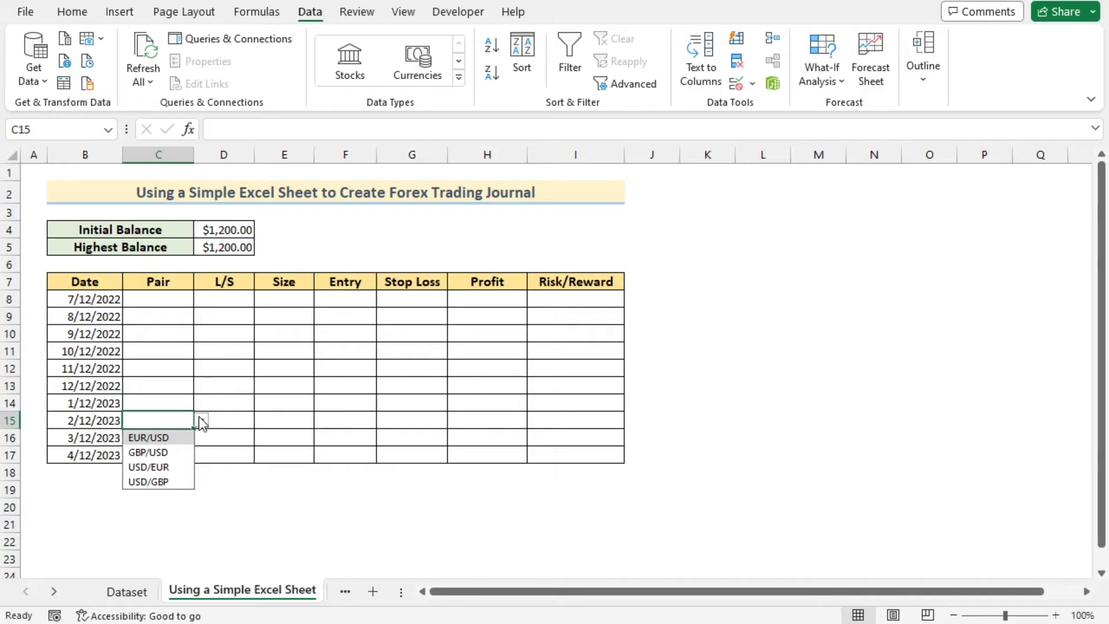
# Fill C8:C17 from the dropdowns with EUR/USD, USD/EUR, GBP/USD, EUR/USD, USD/GBP, GBP/USD, EUR/USD, USD/EUR, USD/EUR and USD/GBP.
pyautogui.click(183, 301)
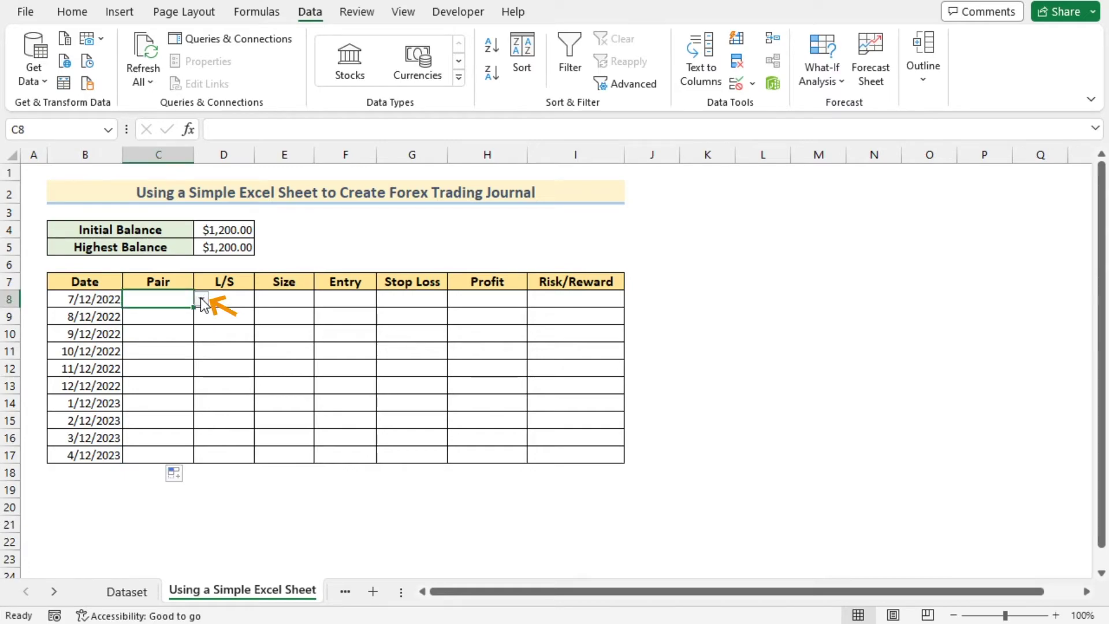
pyautogui.click(201, 299)
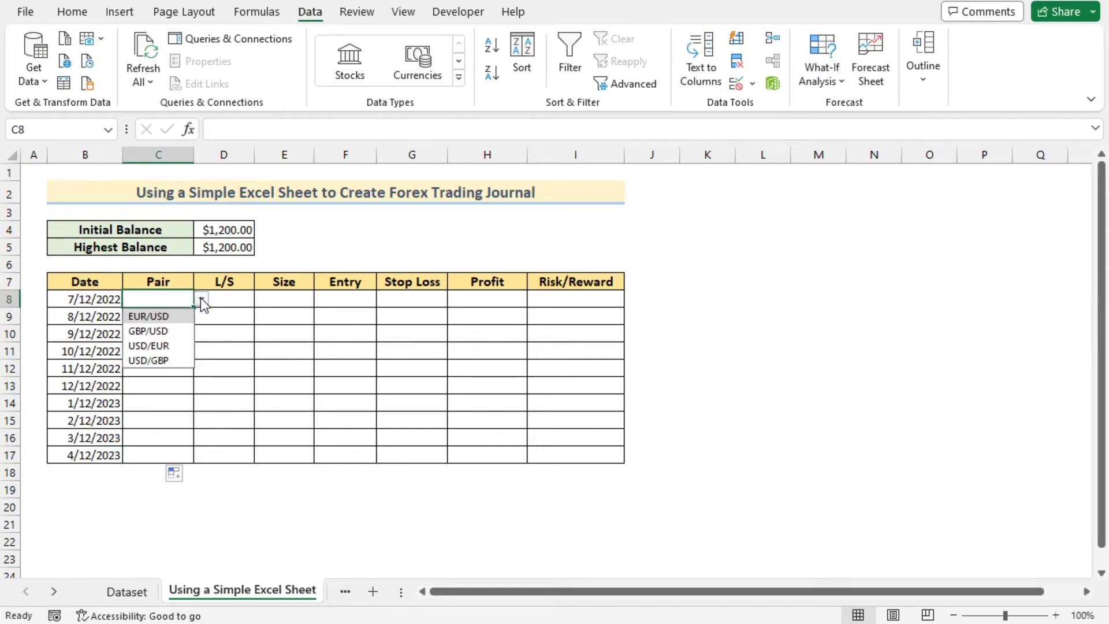
pyautogui.click(166, 319)
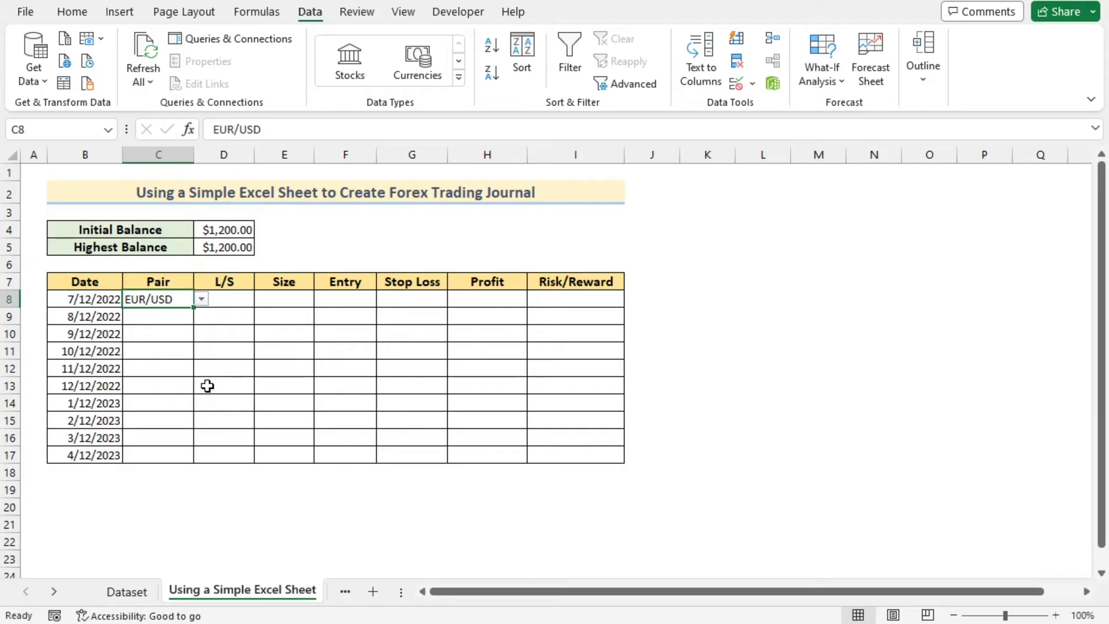
pyautogui.click(170, 316)
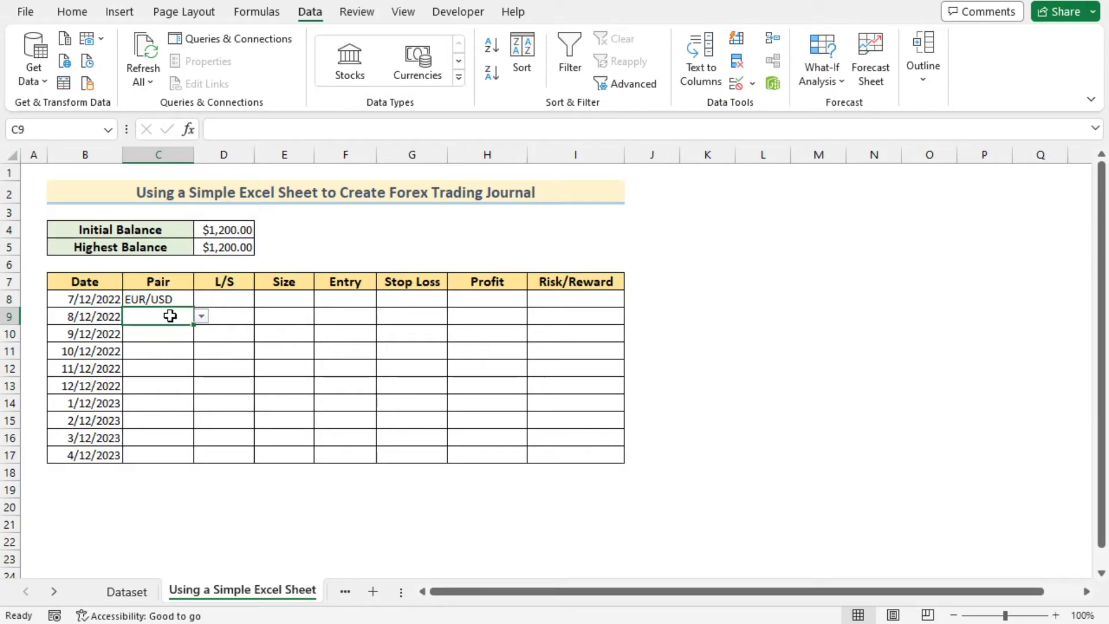
pyautogui.click(201, 317)
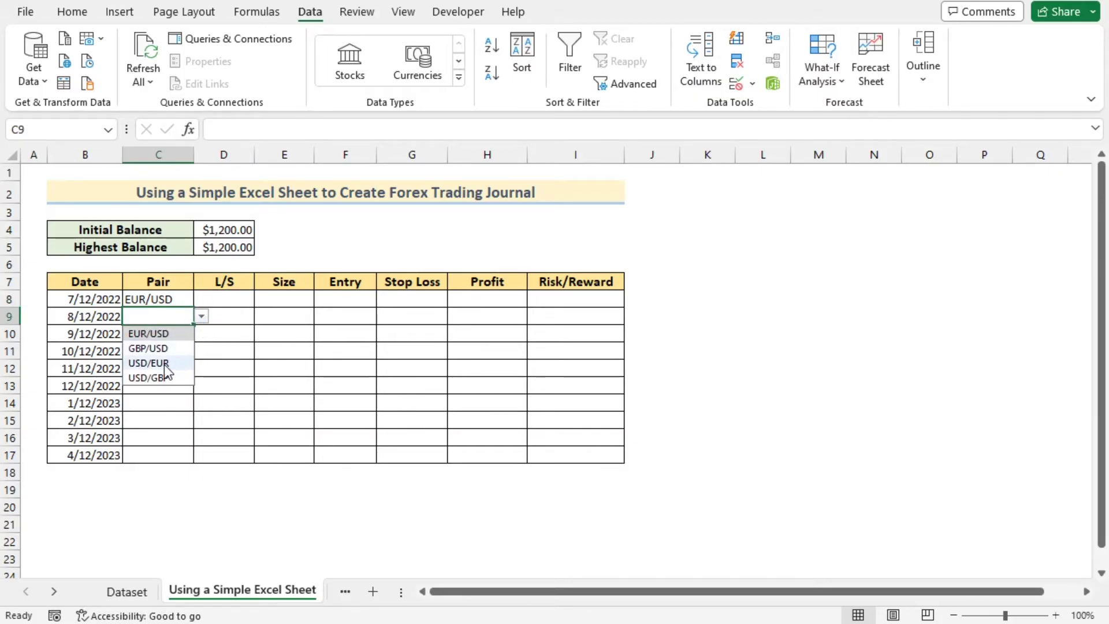
pyautogui.click(165, 364)
pyautogui.click(176, 336)
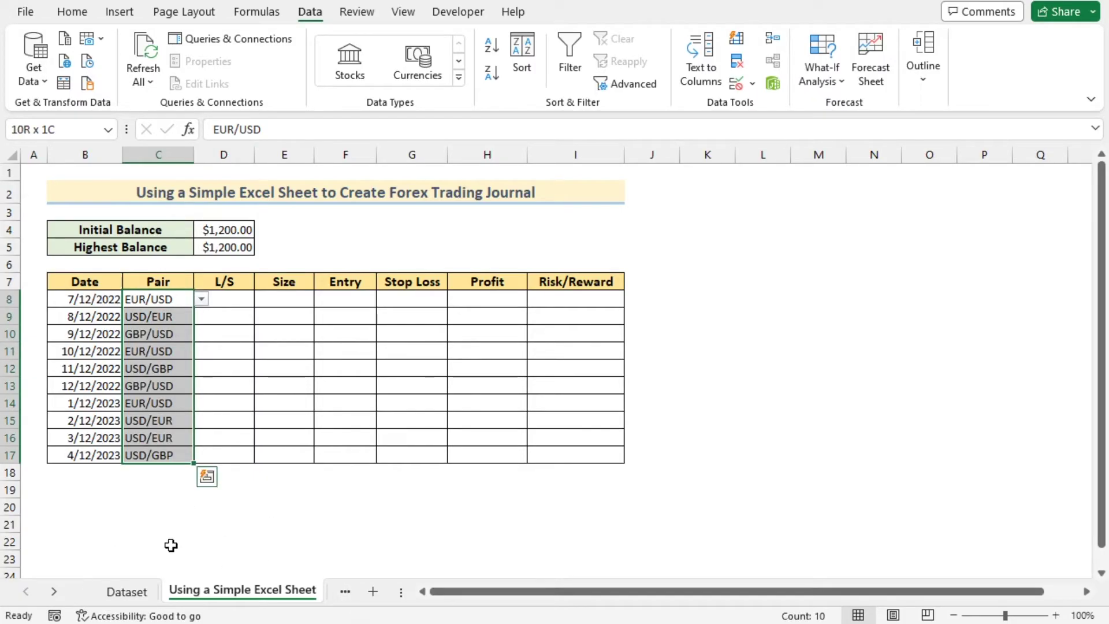
# Restrict D8 under L/S with a data validation list of Long, Short and copy the validation down to D17.
pyautogui.click(229, 299)
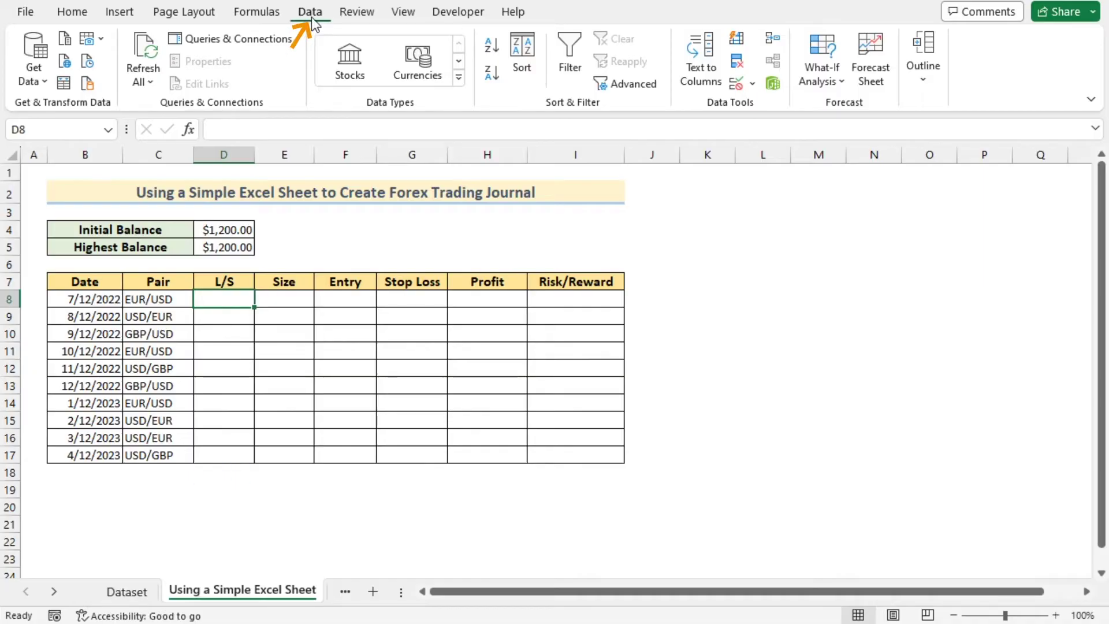
pyautogui.click(735, 89)
pyautogui.moveTo(739, 194); pyautogui.dragTo(757, 204)
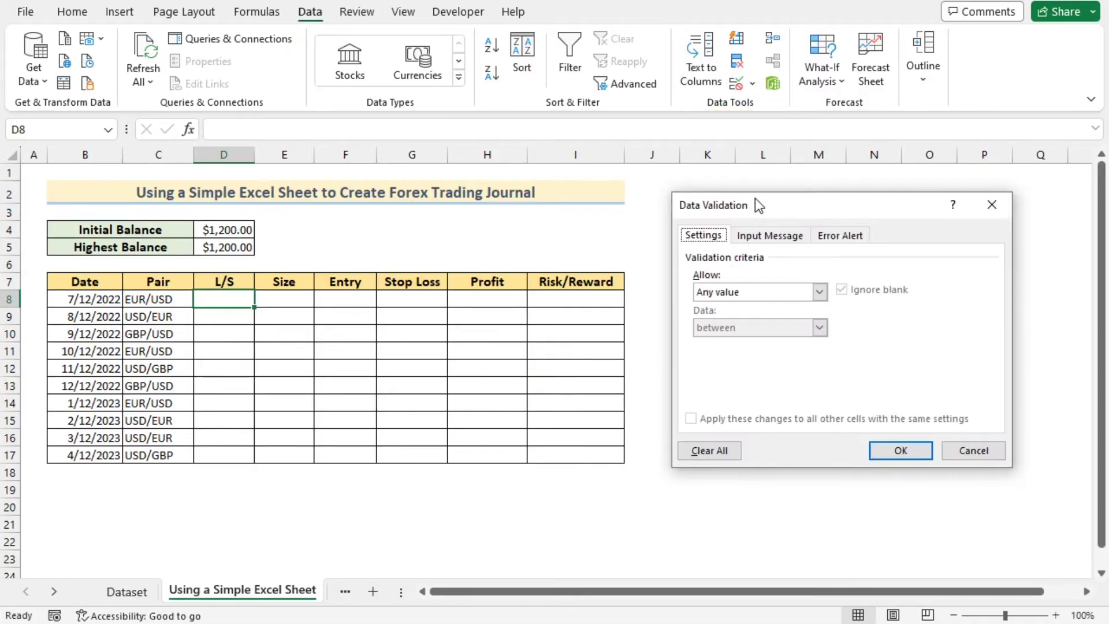
pyautogui.click(819, 292)
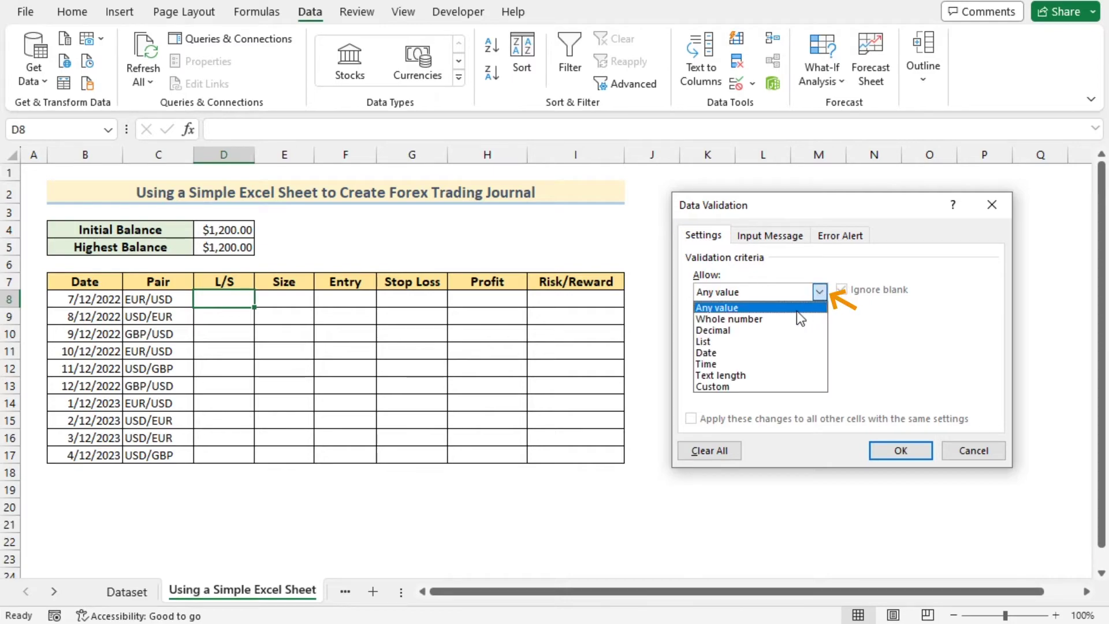
pyautogui.click(748, 342)
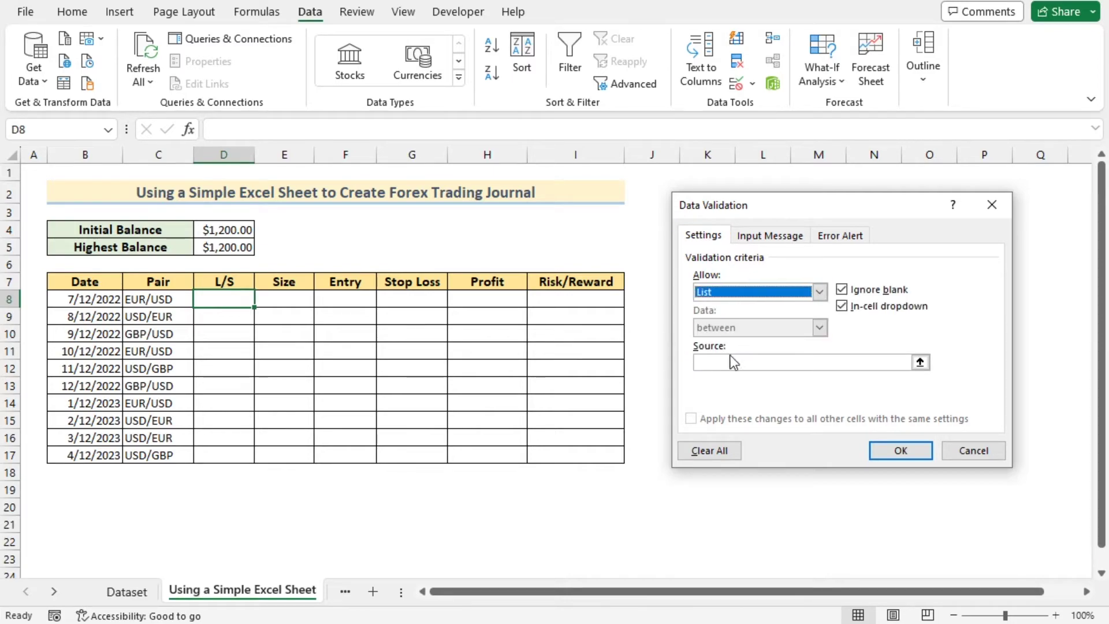
pyautogui.click(734, 363)
pyautogui.write('Long, Short')
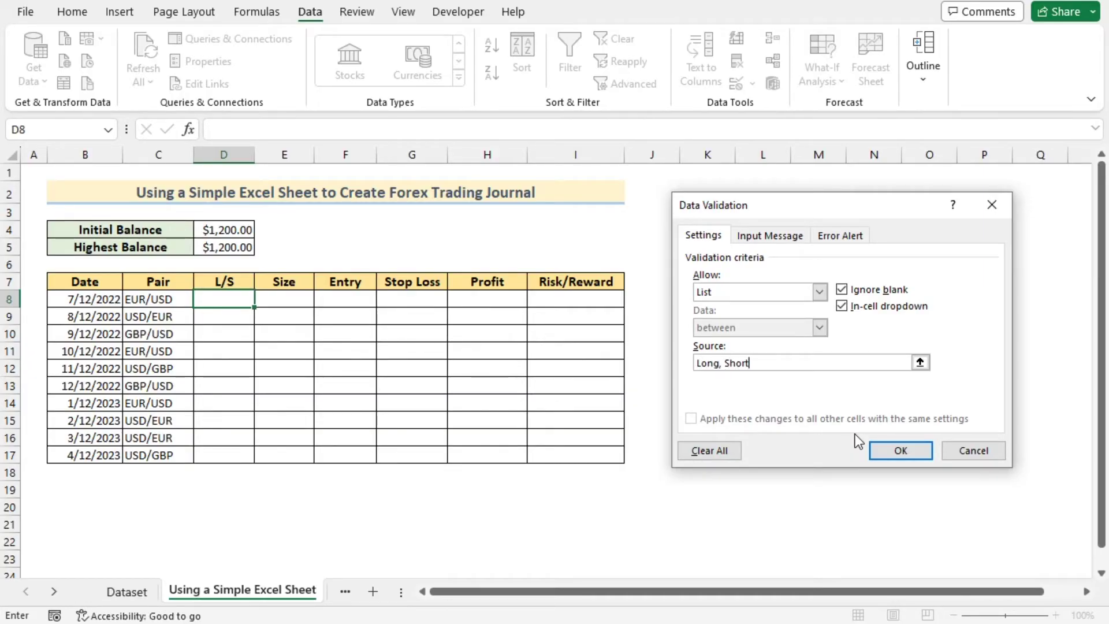
pyautogui.click(888, 453)
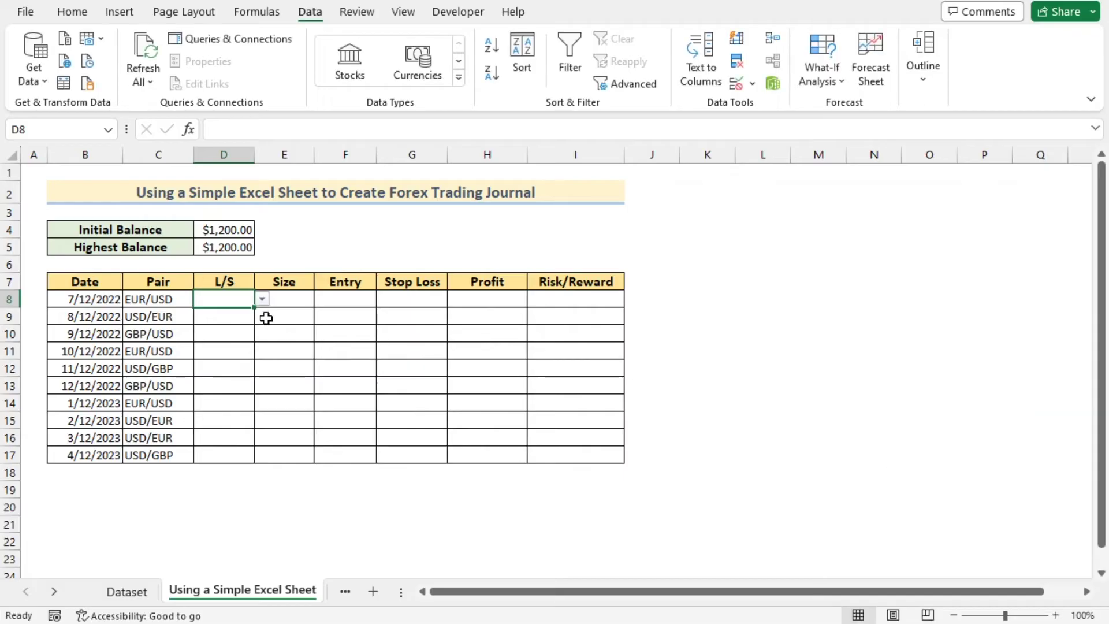
pyautogui.moveTo(255, 308); pyautogui.dragTo(255, 456)
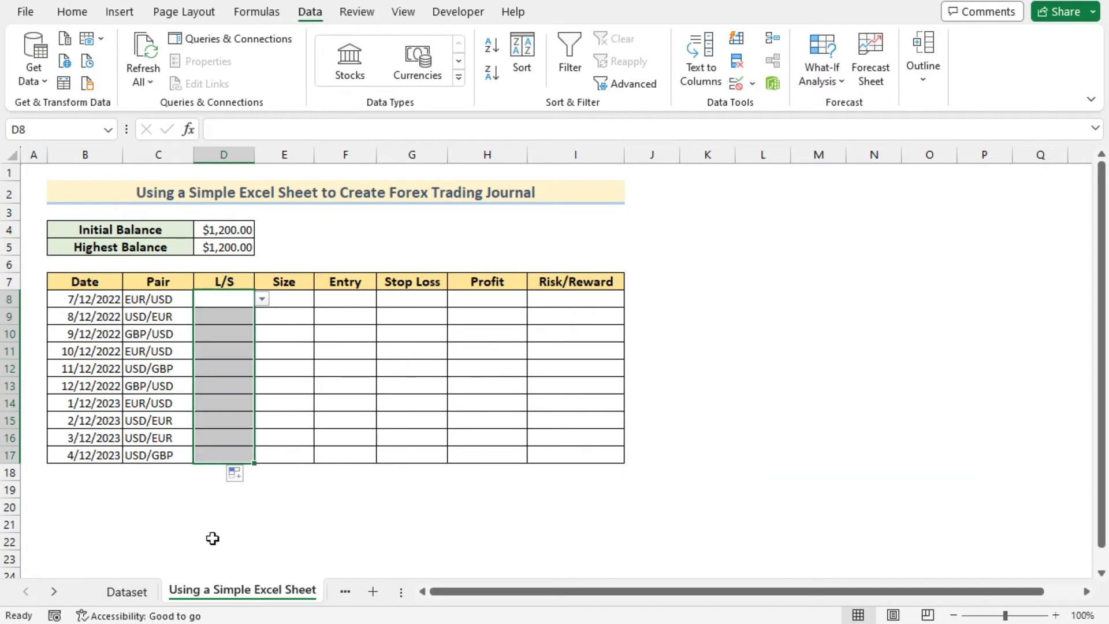
# Fill D8:D17 from the dropdowns with Long, Short, Short, Long, Short, Short, Long, Long, Short and Long.
pyautogui.click(261, 299)
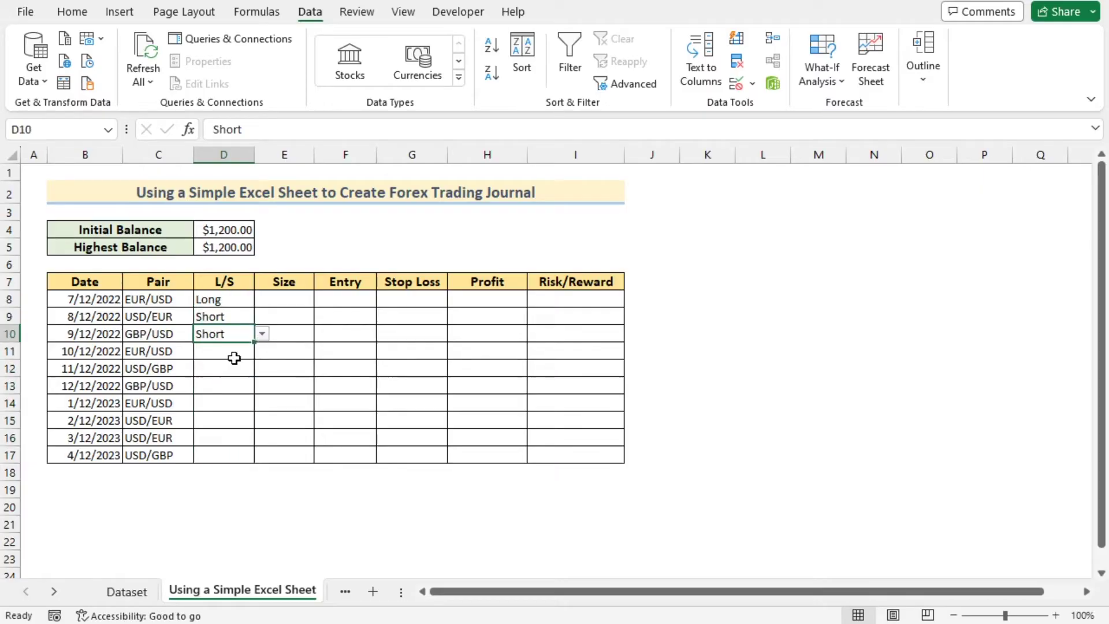
pyautogui.click(234, 355)
pyautogui.click(211, 368)
pyautogui.click(223, 368)
pyautogui.click(262, 368)
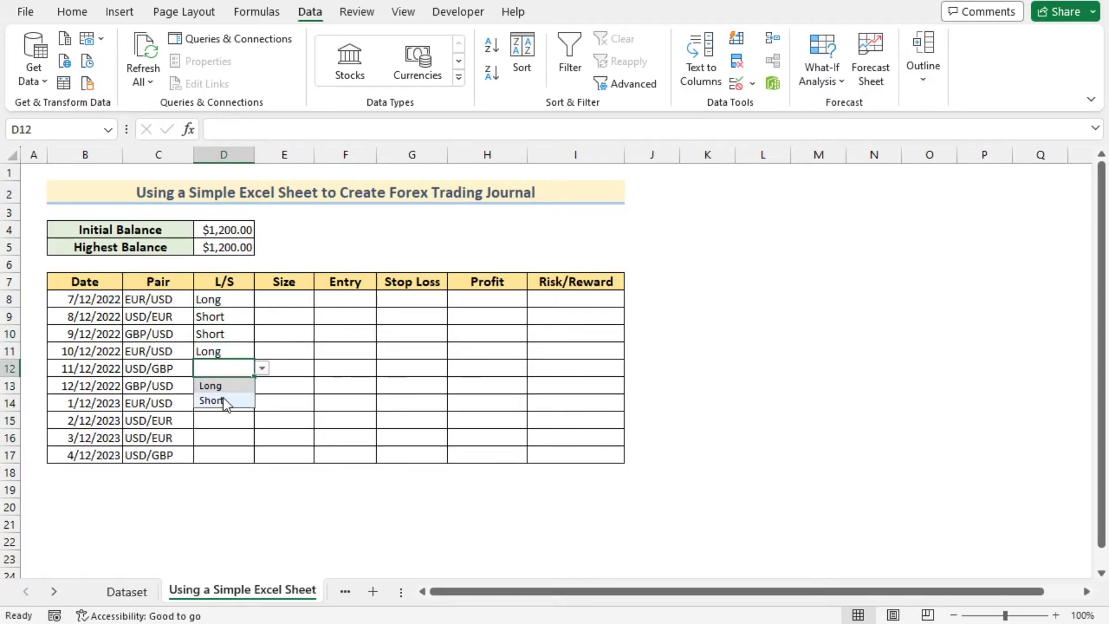
pyautogui.click(211, 403)
pyautogui.click(261, 386)
pyautogui.click(211, 420)
pyautogui.click(262, 420)
pyautogui.click(211, 438)
pyautogui.click(262, 438)
pyautogui.click(211, 469)
pyautogui.click(262, 454)
pyautogui.click(211, 472)
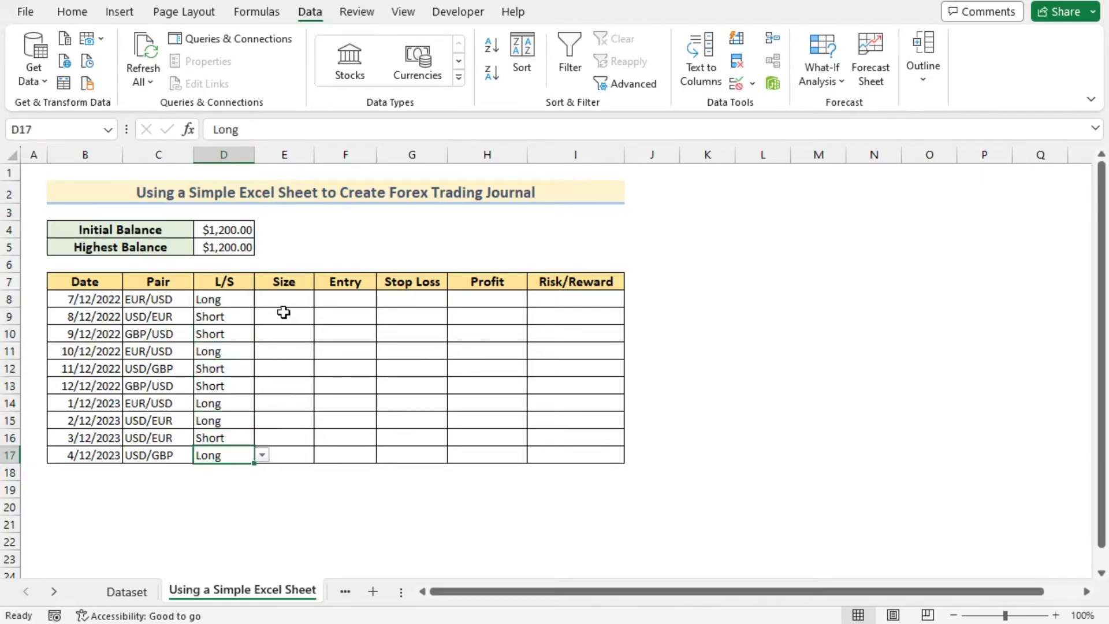
# Enter the 7/12/2022 trade's figures in row 8: Size 0.05, Entry 1.2200, Stop Loss 1.2150 and Profit 1.23.
pyautogui.click(285, 298)
pyautogui.hotkey('ctrl', 'c')
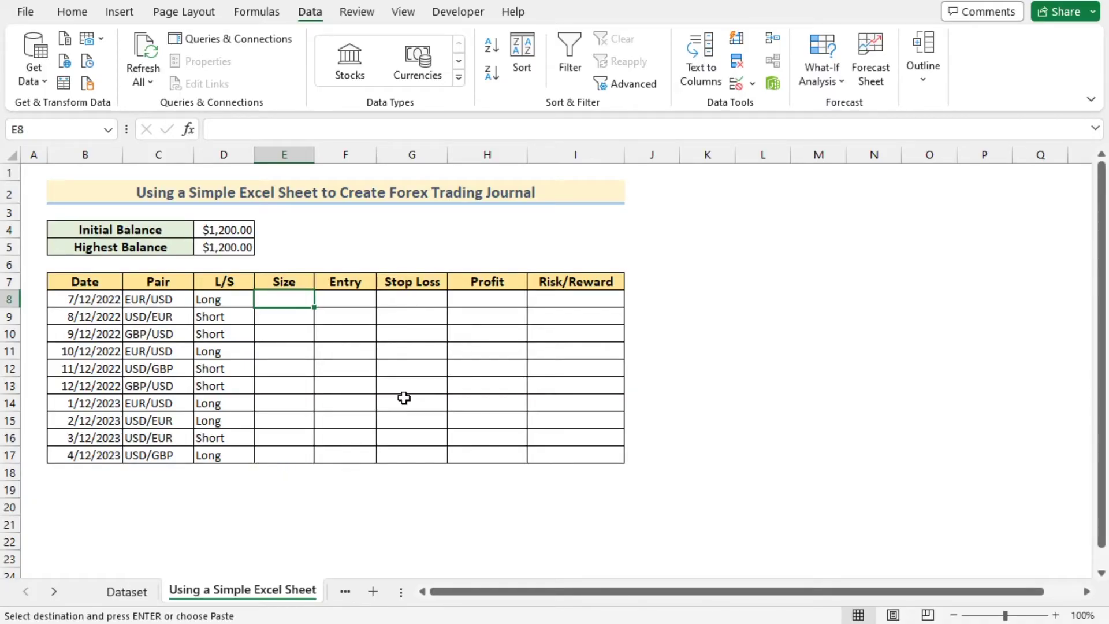
pyautogui.write('0.05')
pyautogui.press('Tab')
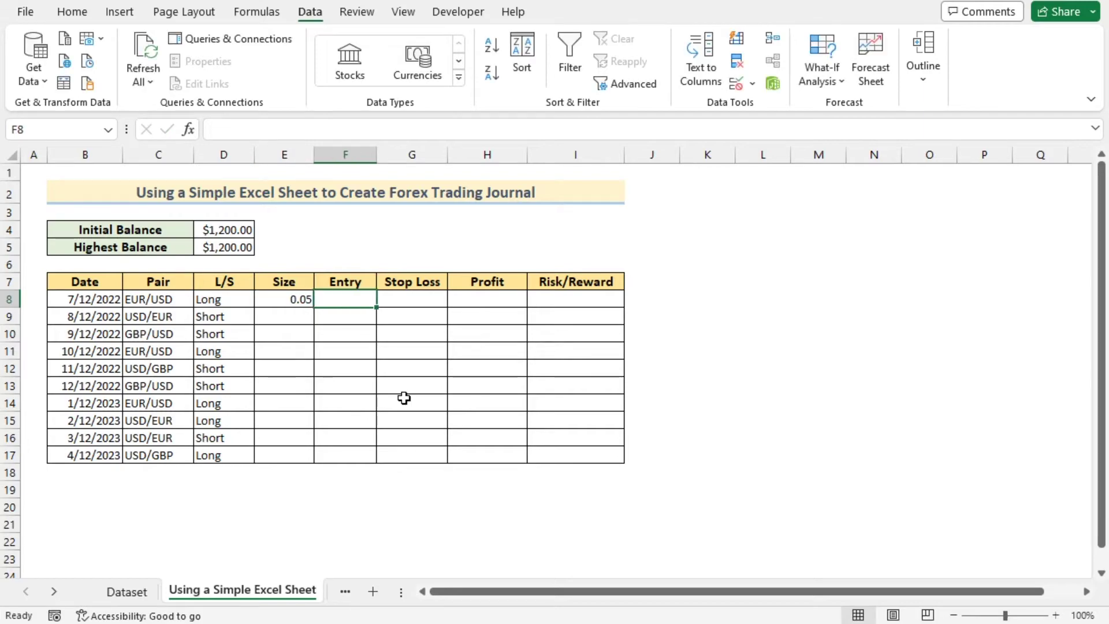
pyautogui.write('1.2200')
pyautogui.press('Tab')
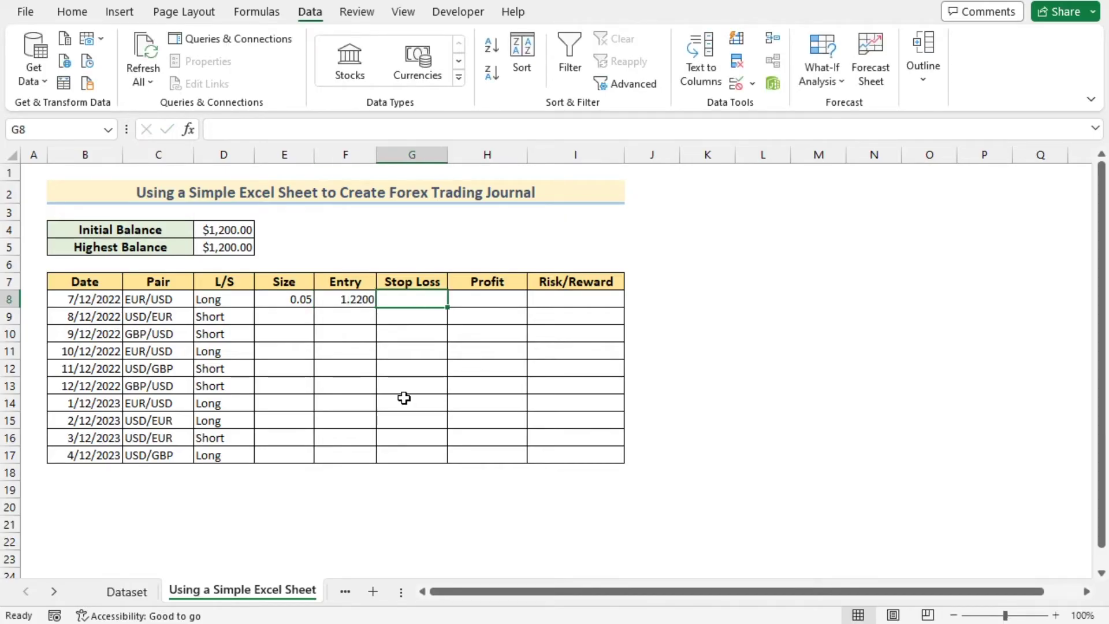
pyautogui.write('1.21')
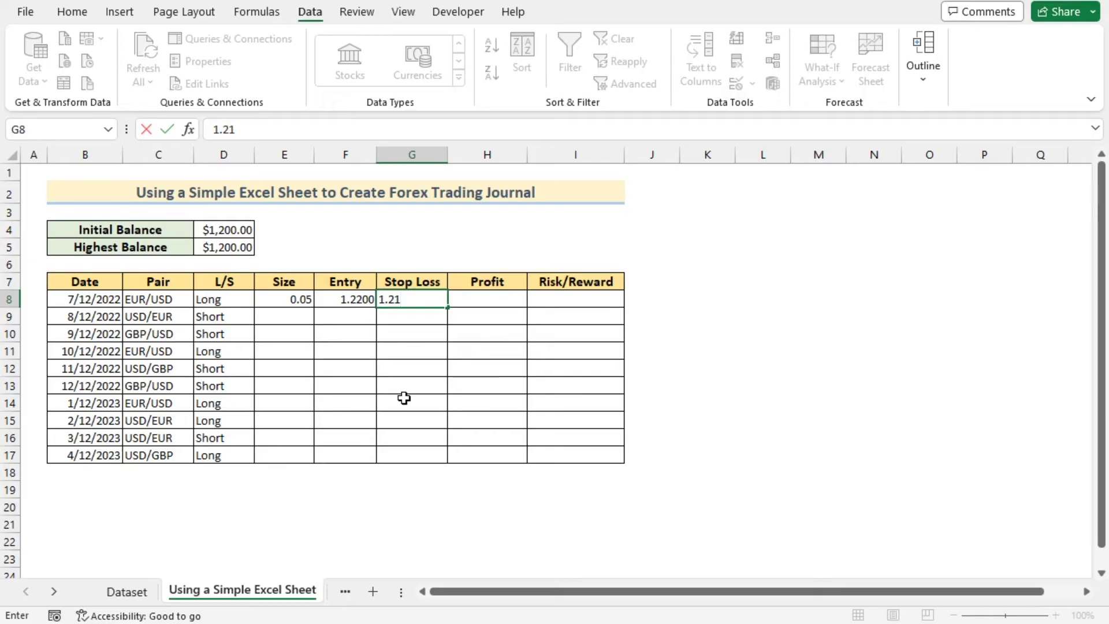
pyautogui.write('50')
pyautogui.press('Tab')
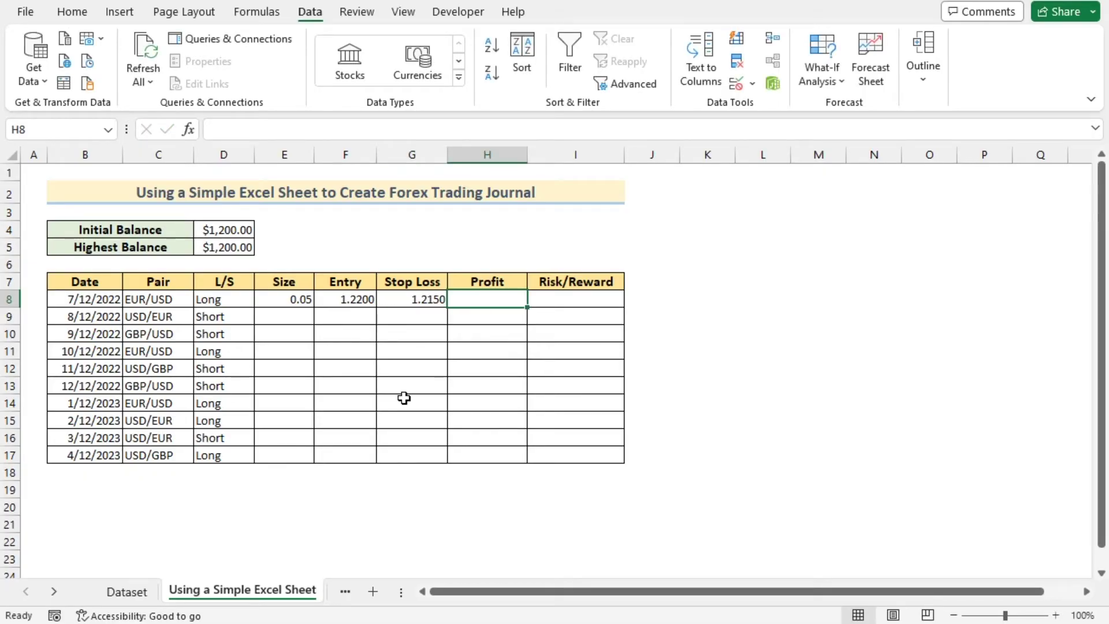
pyautogui.write('1.23')
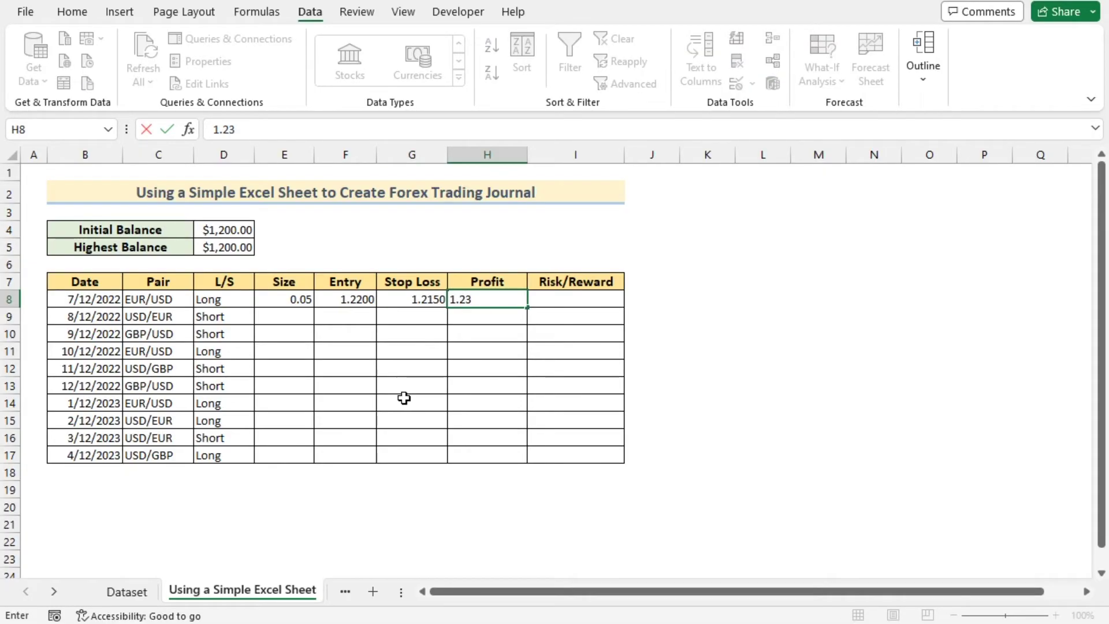
pyautogui.press('Return')
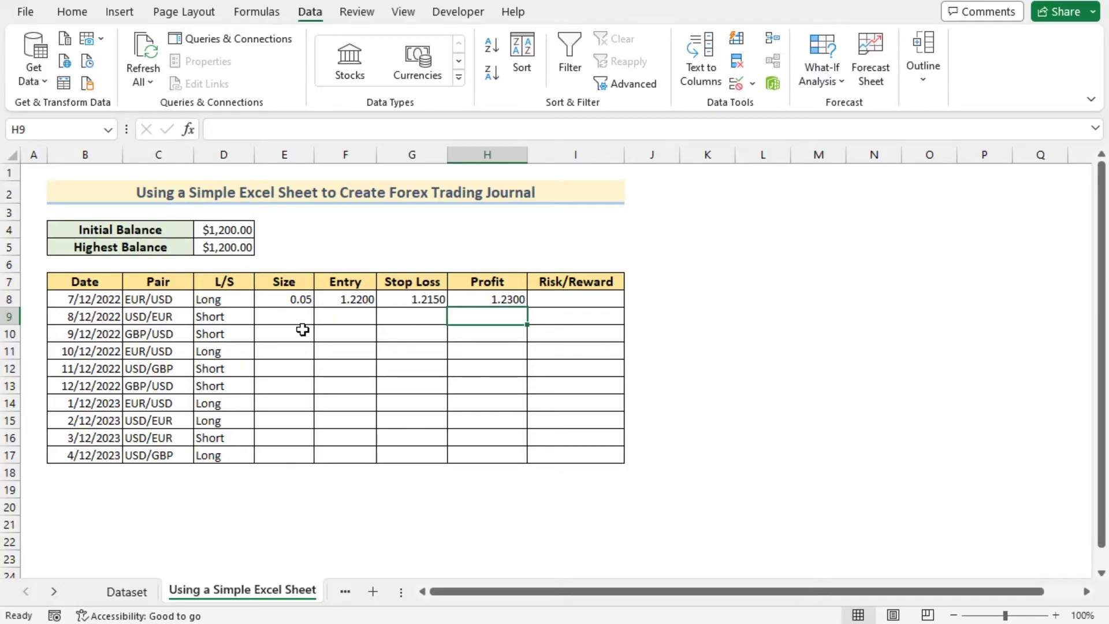
# Paste the remaining trades' Size, Entry, Stop Loss and Profit figures into E9:H17, starting with 0.03 in E9.
pyautogui.click(278, 316)
pyautogui.hotkey('ctrl', 'v')
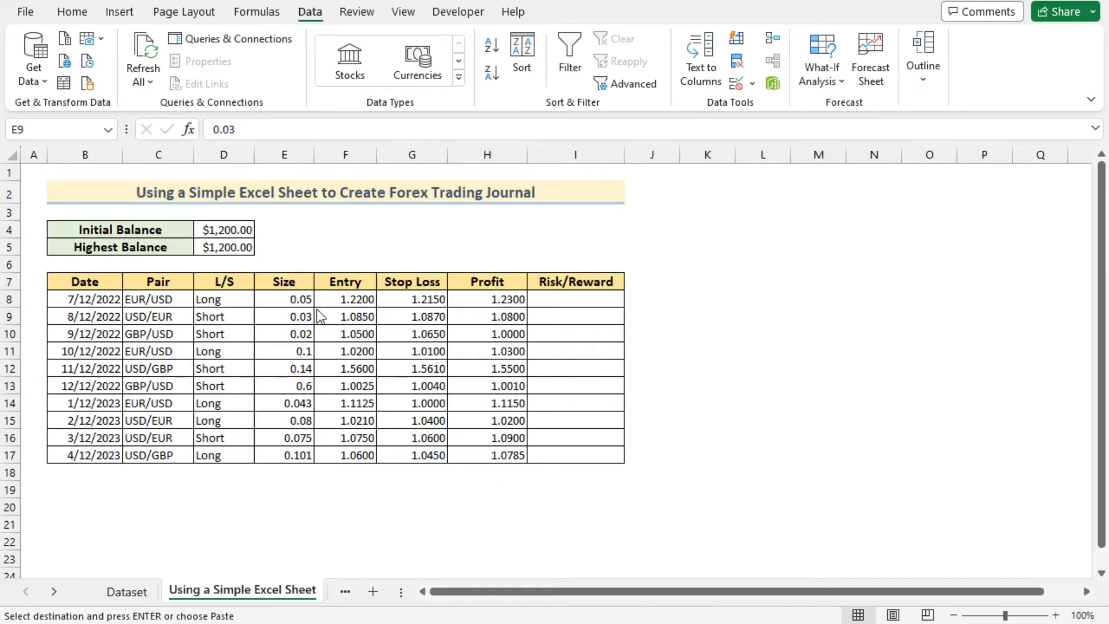
# Paste the copied trade figures into the block starting at E9 and clear the copy selection.
pyautogui.hotkey('ctrl', 'v')
pyautogui.click(73, 12)
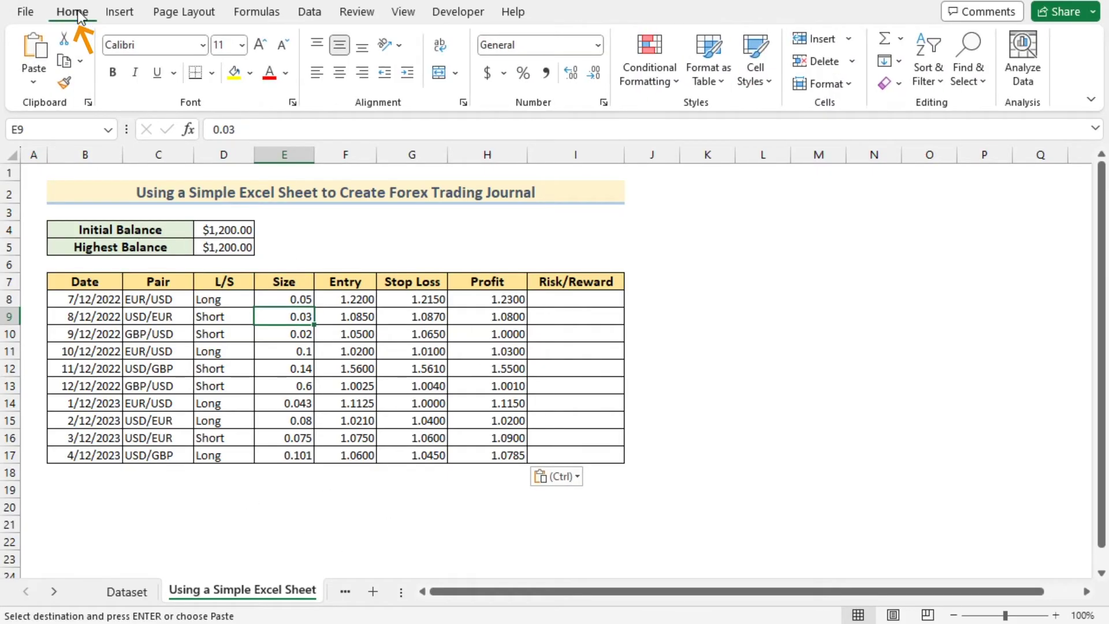
pyautogui.click(569, 295)
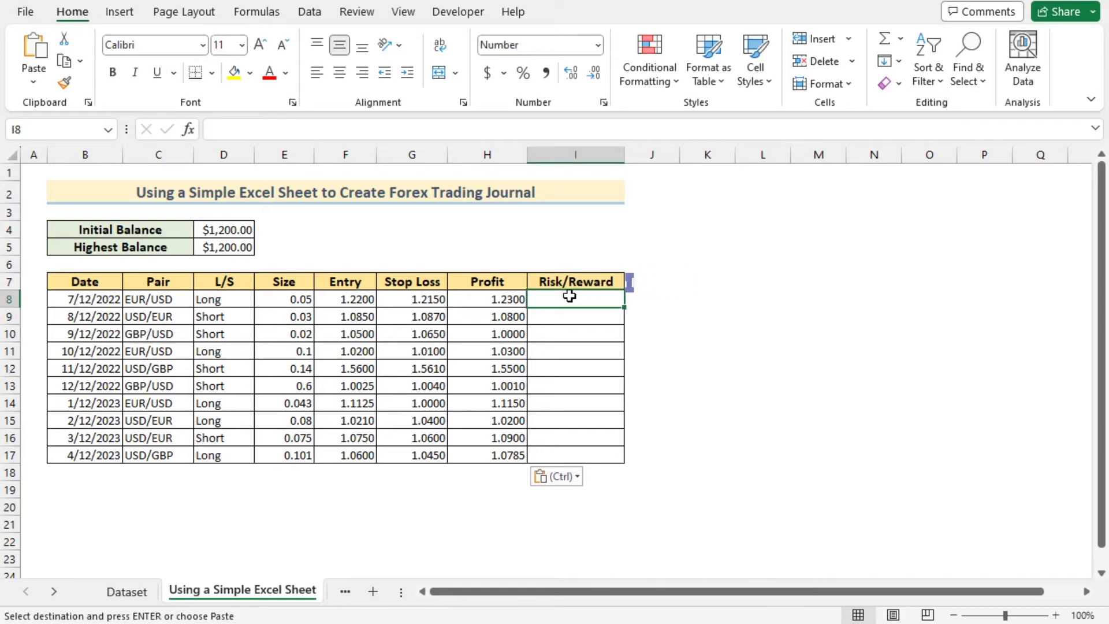
pyautogui.press('Escape')
# Start an IF formula in I8 under Risk/Reward that returns "" when D8="".
pyautogui.doubleClick(570, 294)
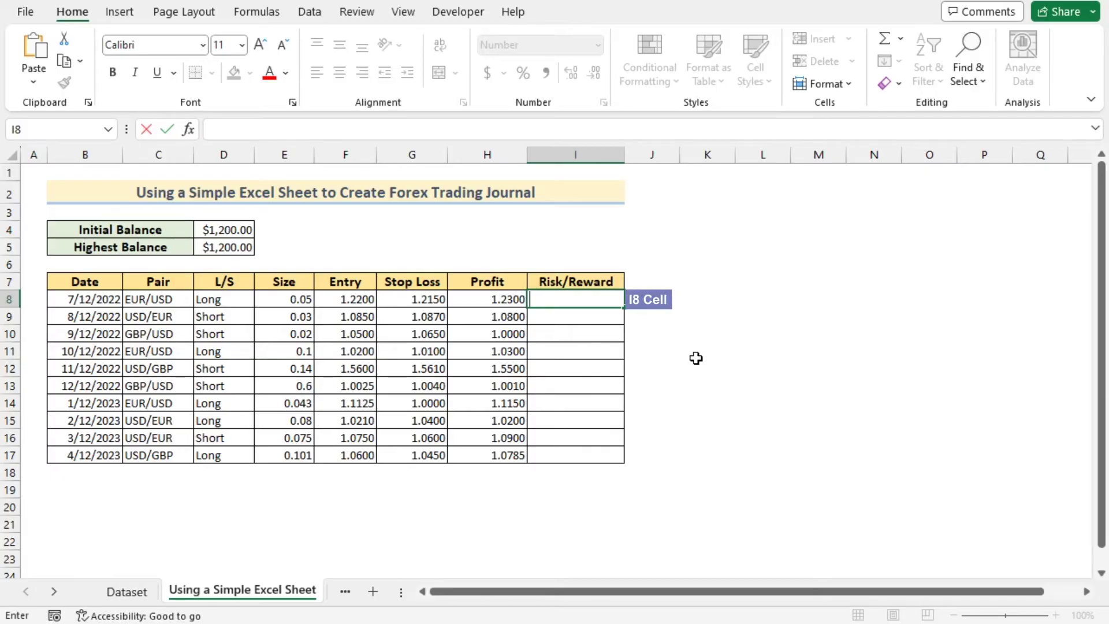
pyautogui.write('=IF(')
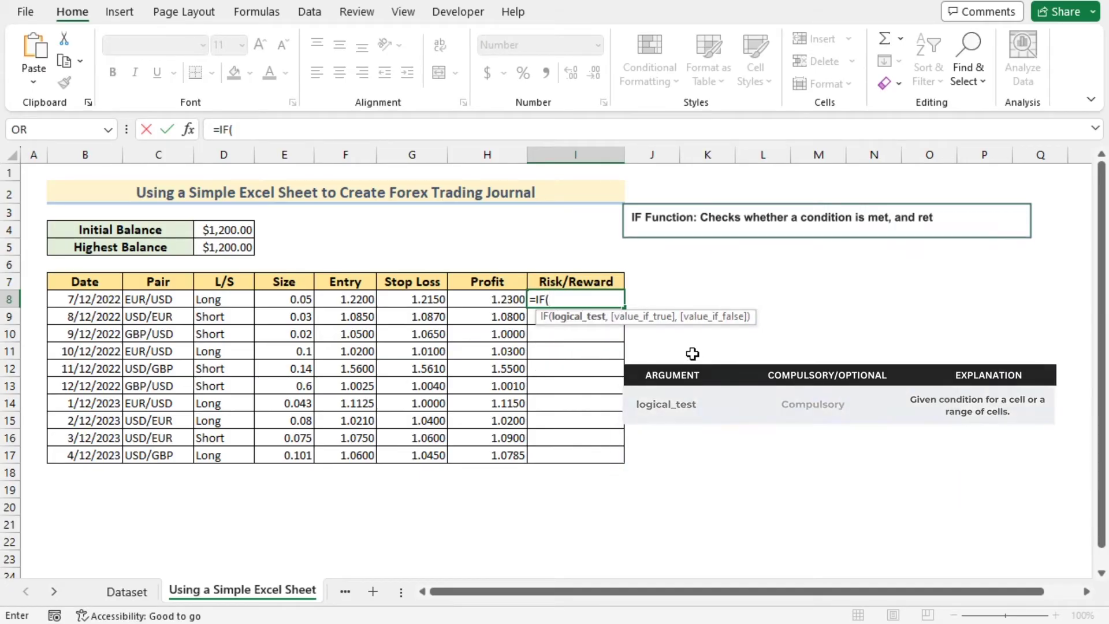
pyautogui.click(227, 309)
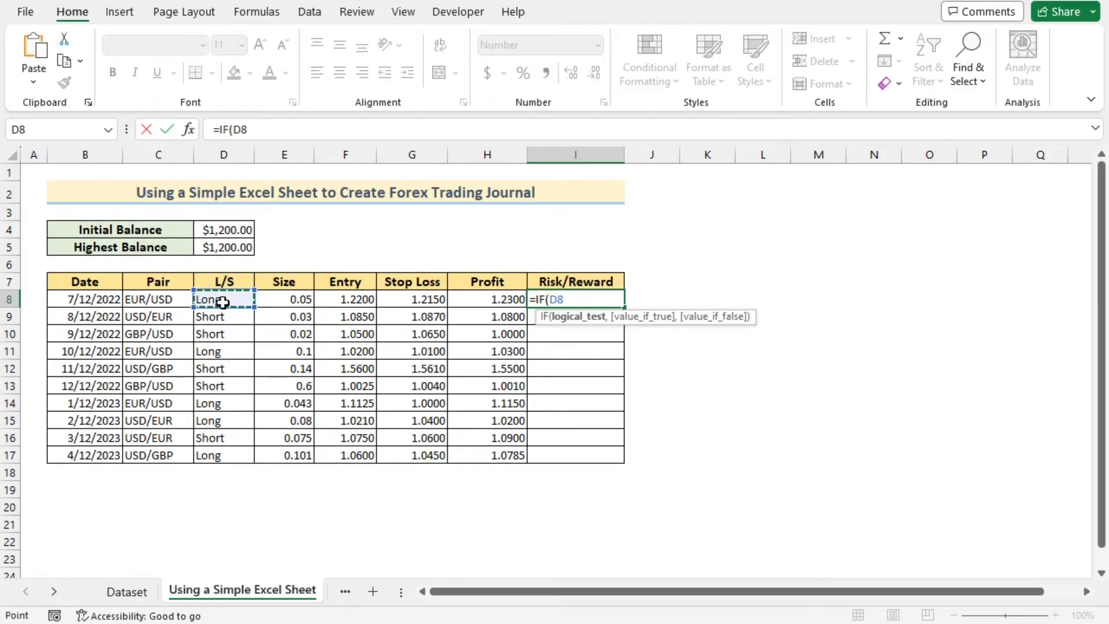
pyautogui.write('=')
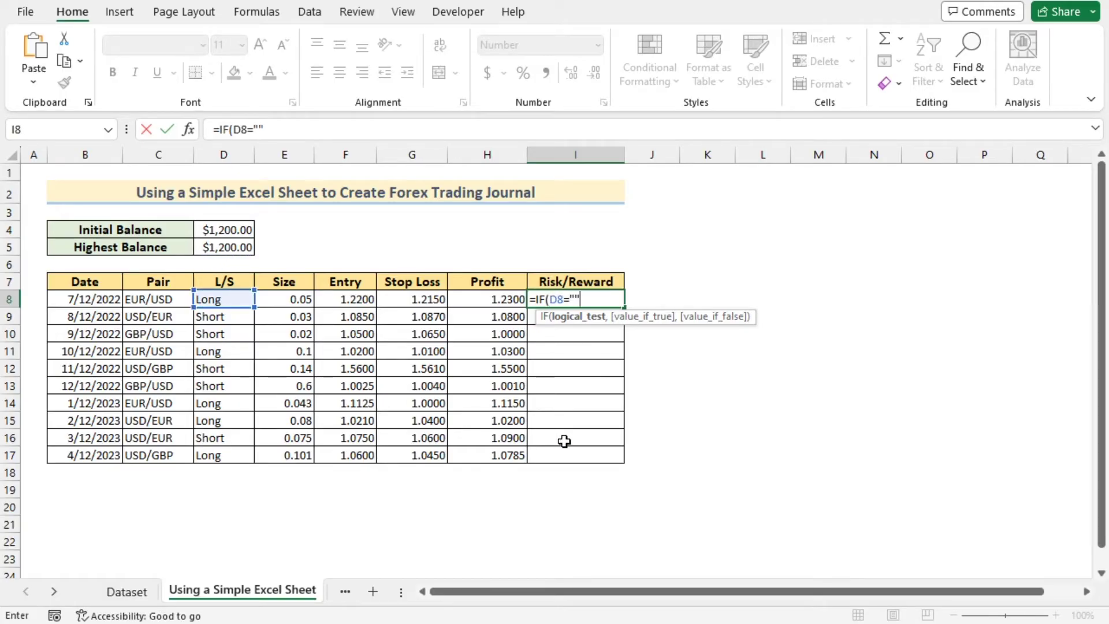
pyautogui.write('"",')
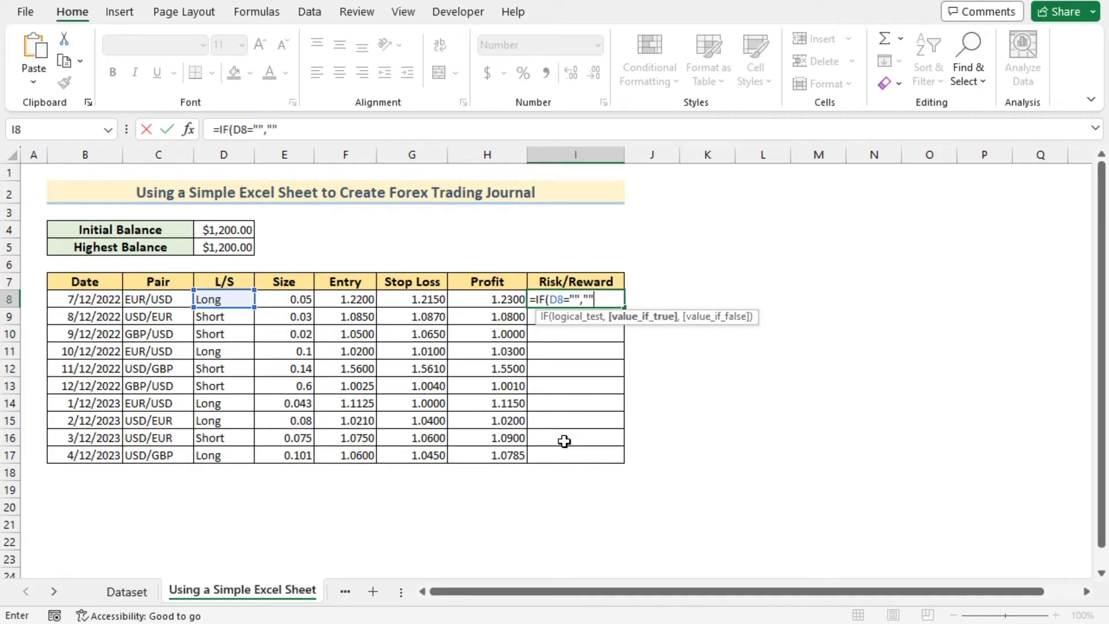
pyautogui.write('"",(')
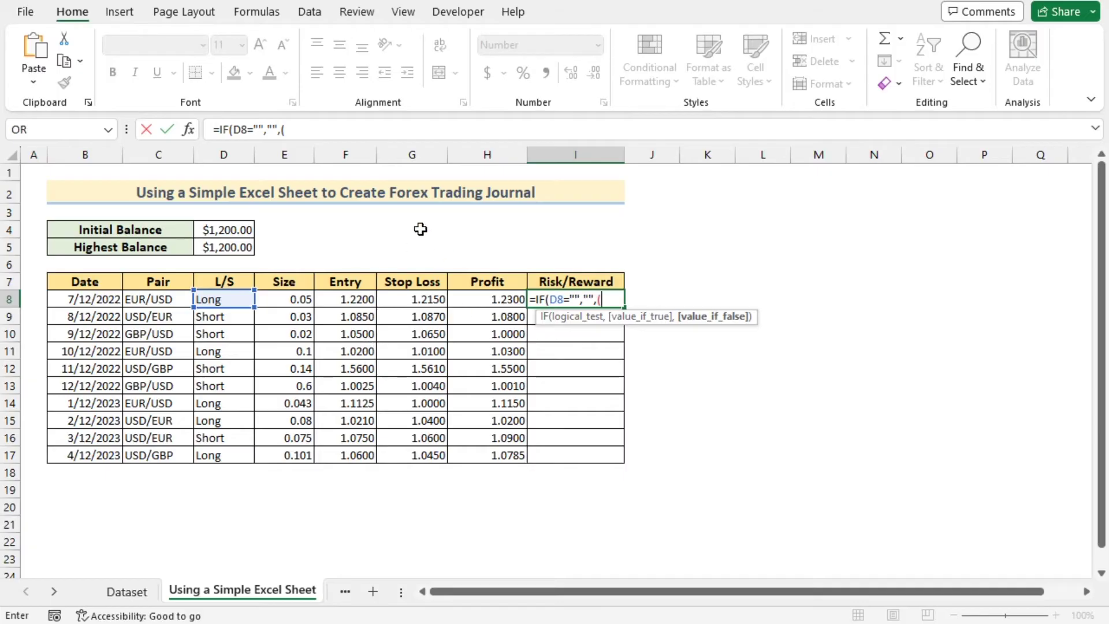
# Complete the I8 formula with (H8-F8)/(F8-G8) as the value if false and fill it down to I17.
pyautogui.click(476, 297)
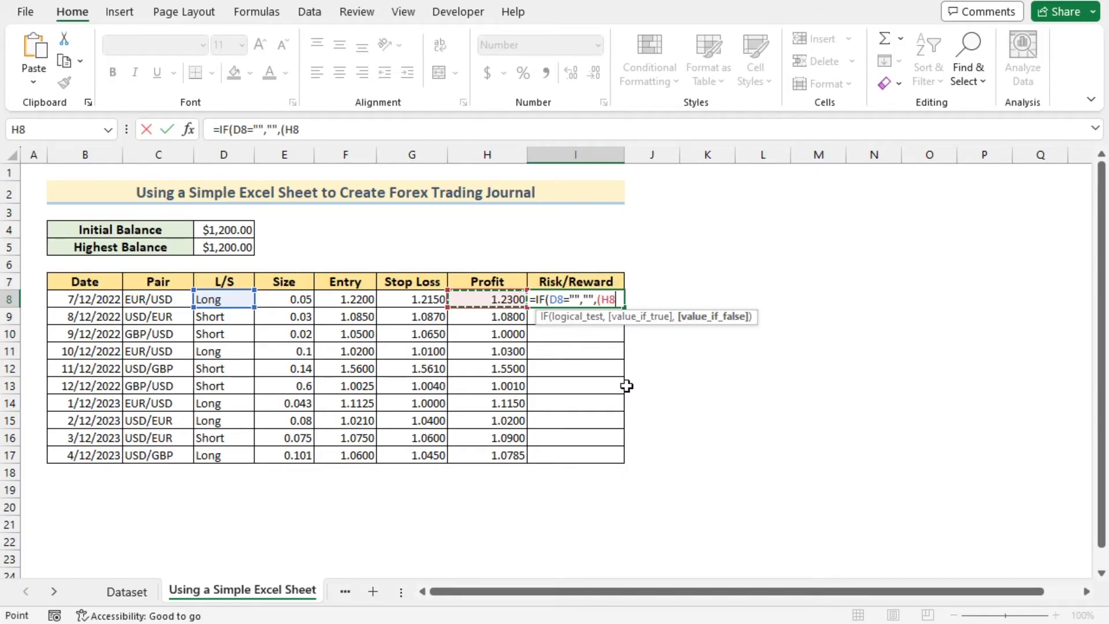
pyautogui.write('-')
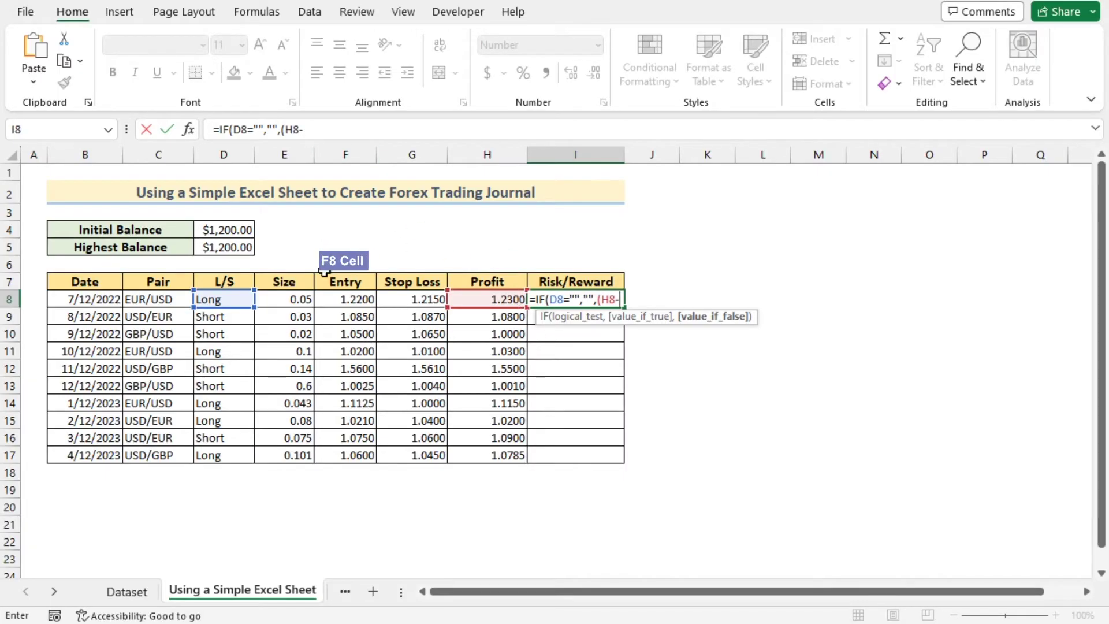
pyautogui.click(338, 300)
pyautogui.write(')')
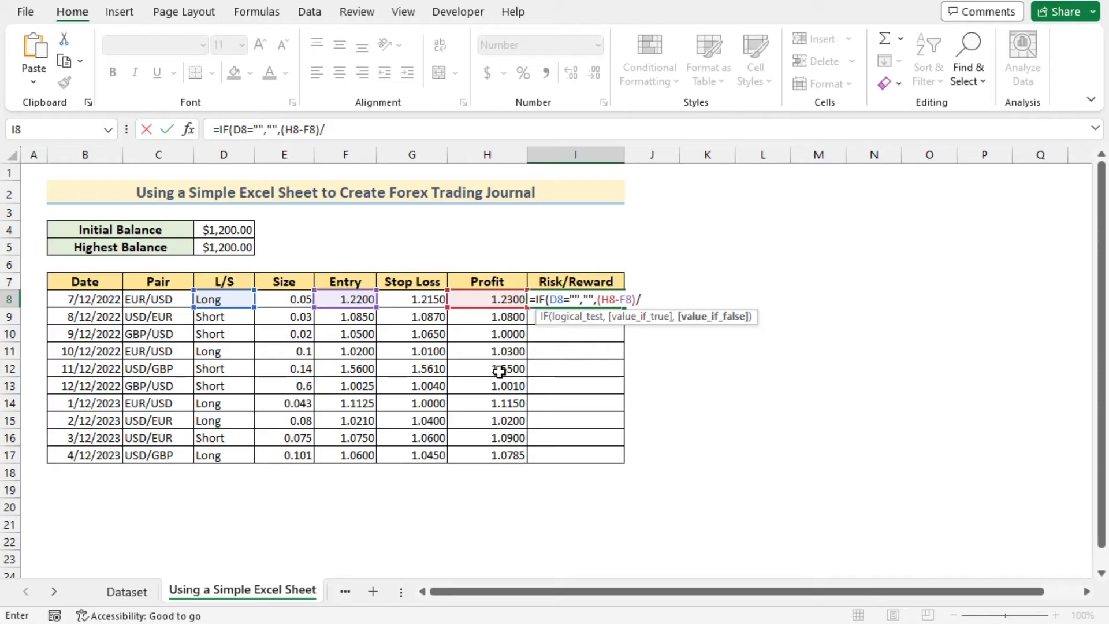
pyautogui.write('/(')
pyautogui.click(343, 299)
pyautogui.write('-')
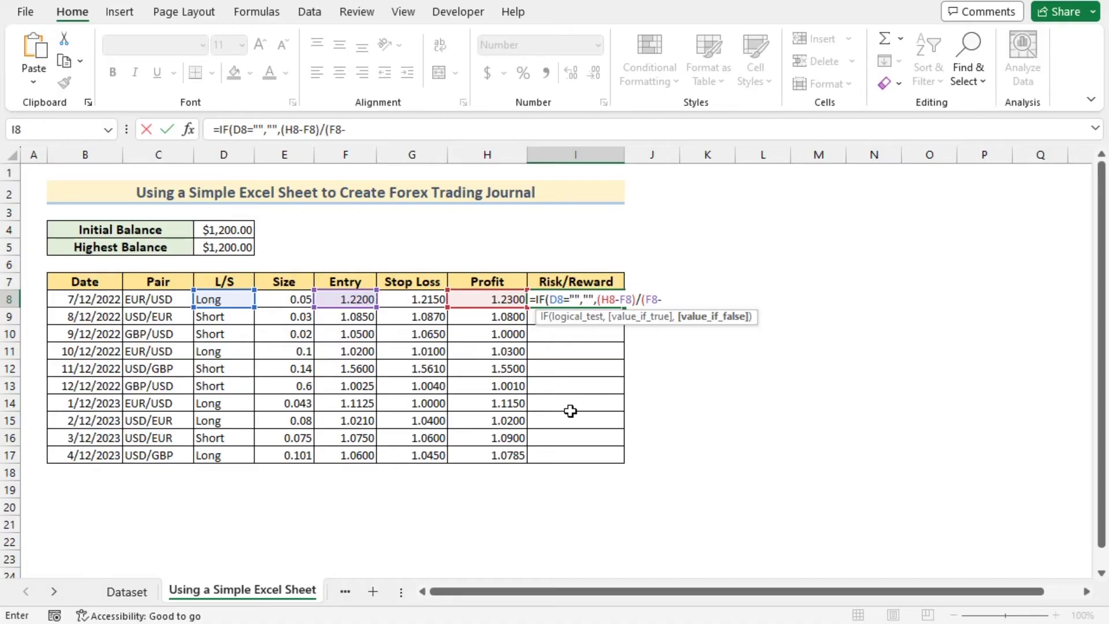
pyautogui.click(411, 299)
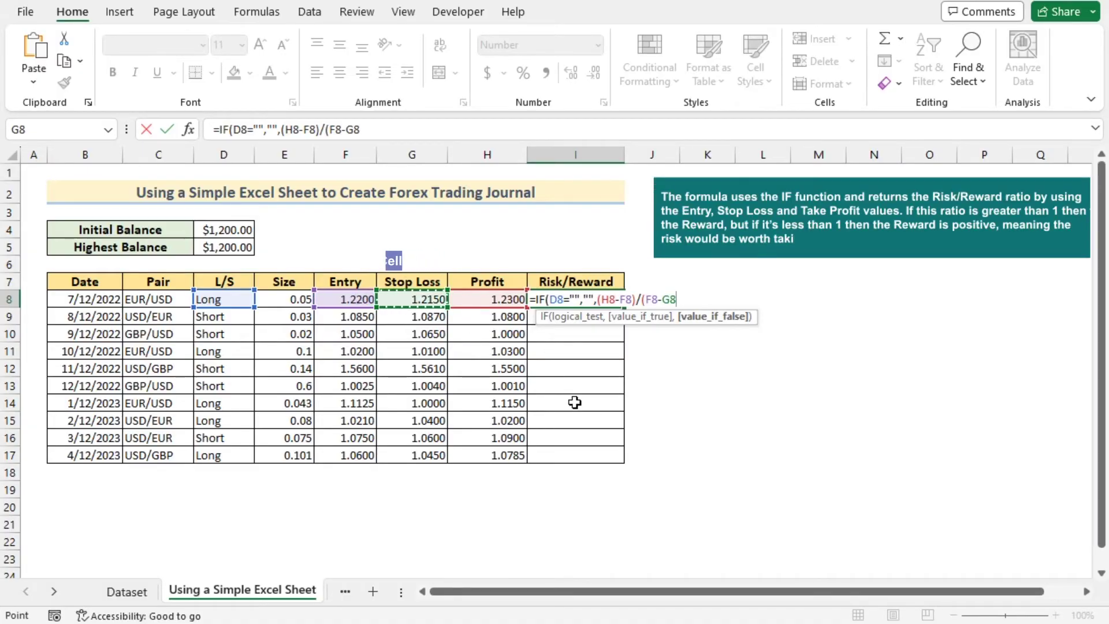
pyautogui.write('))')
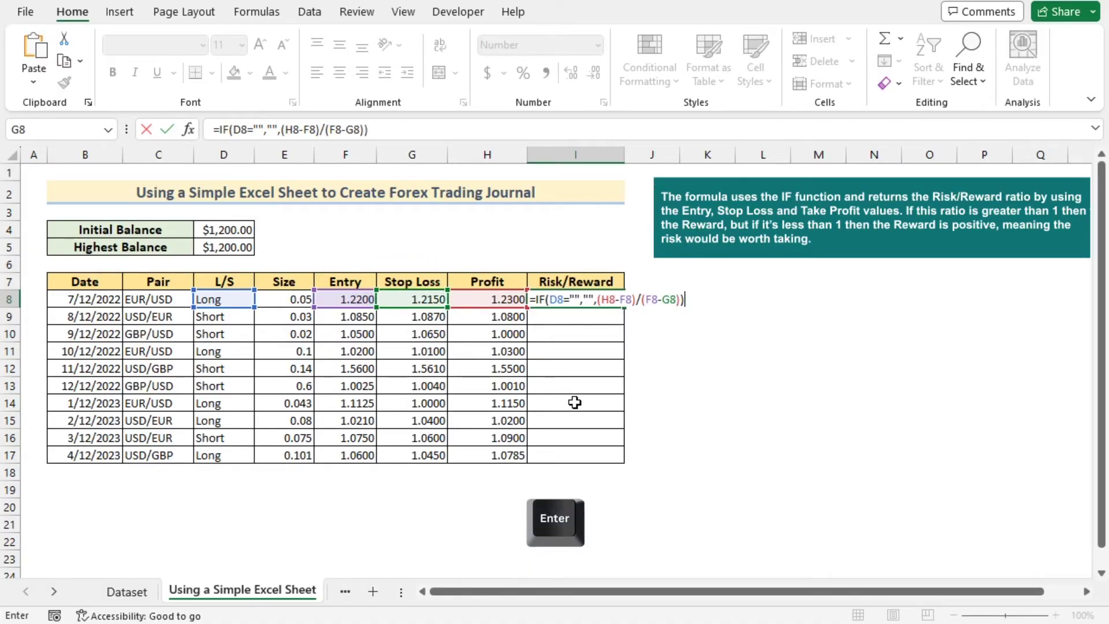
pyautogui.press('Return')
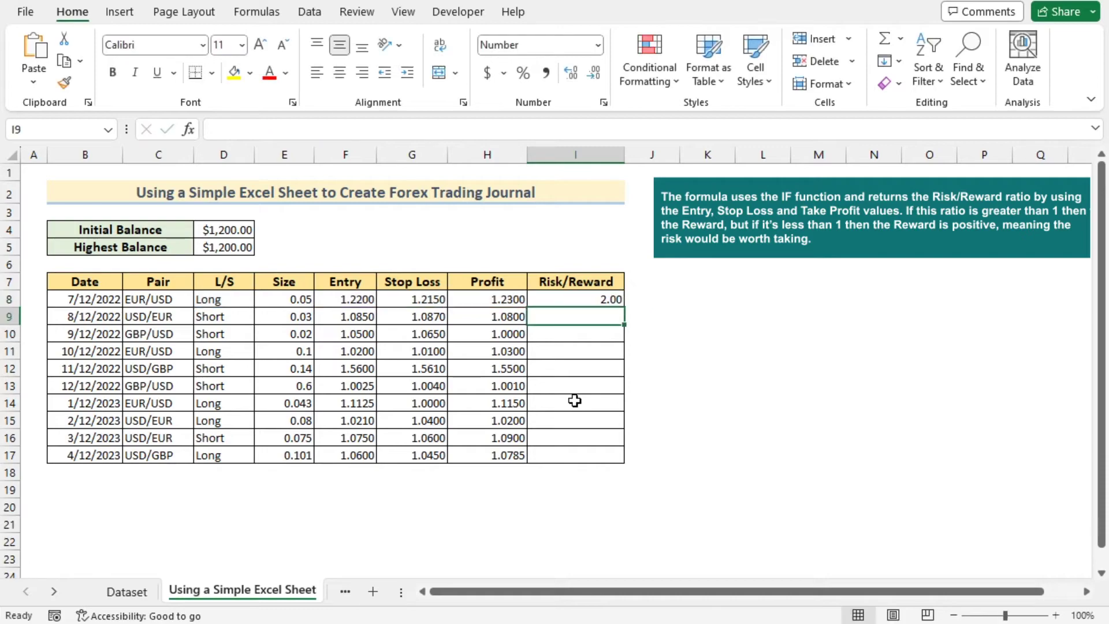
pyautogui.click(587, 299)
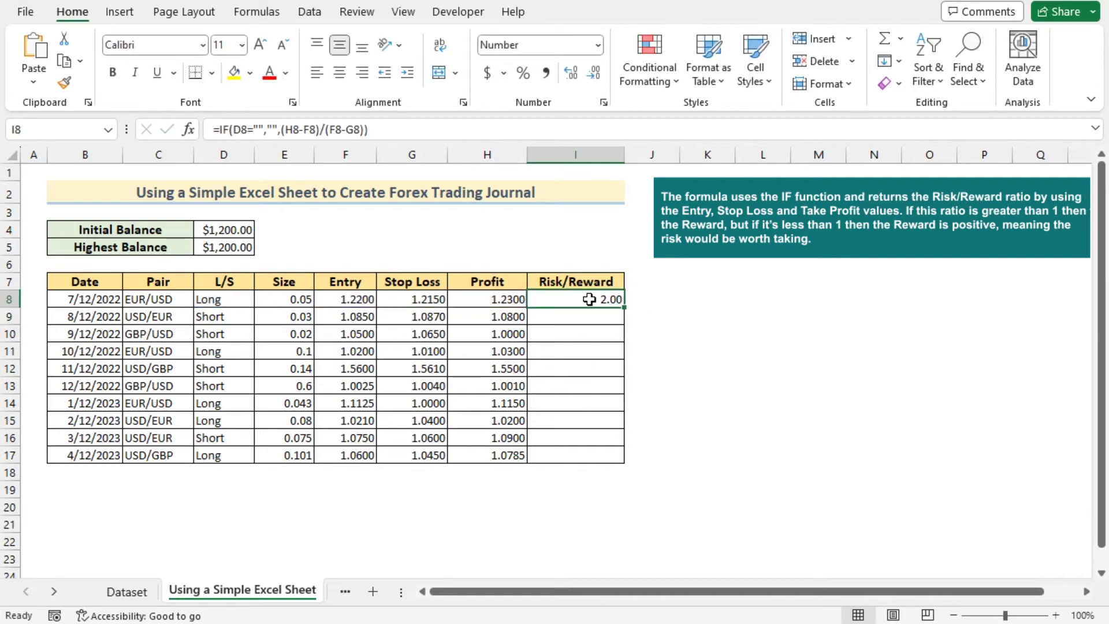
pyautogui.doubleClick(626, 311)
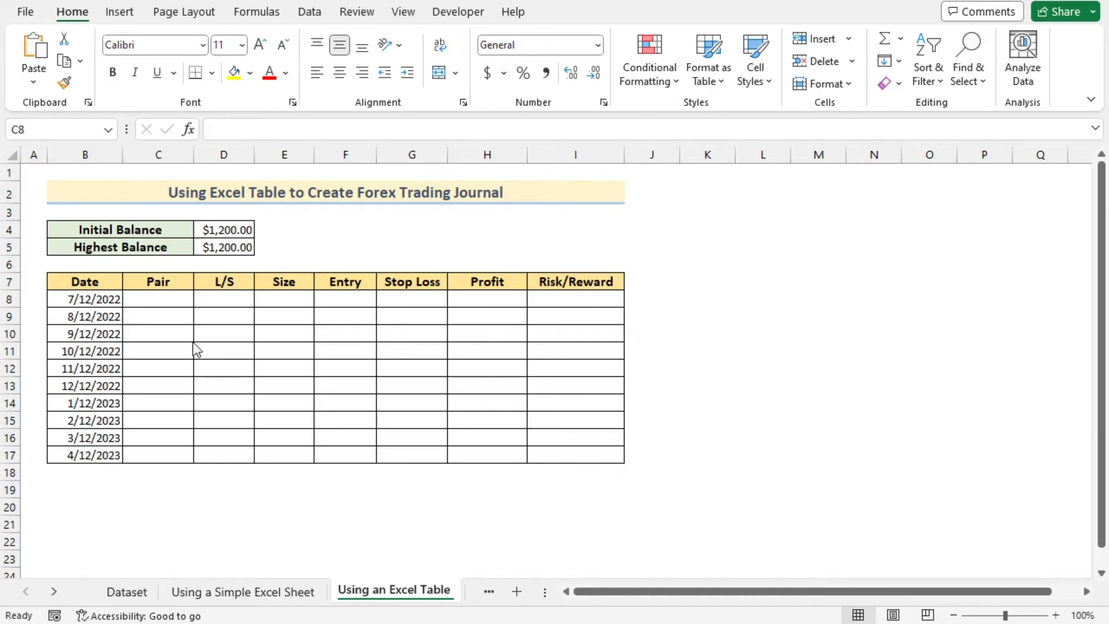
# Restrict C8 on the Using an Excel Table sheet with a data validation list of EUR/USD, GBP/USD, USD/EUR and USD/GBP.
pyautogui.doubleClick(159, 300)
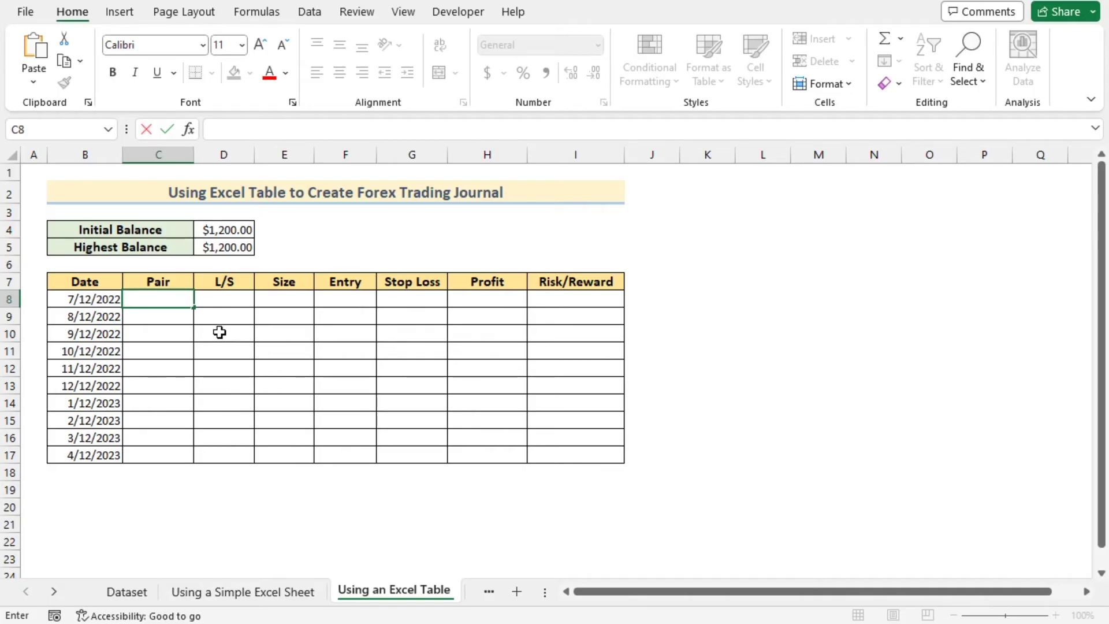
pyautogui.press('Escape')
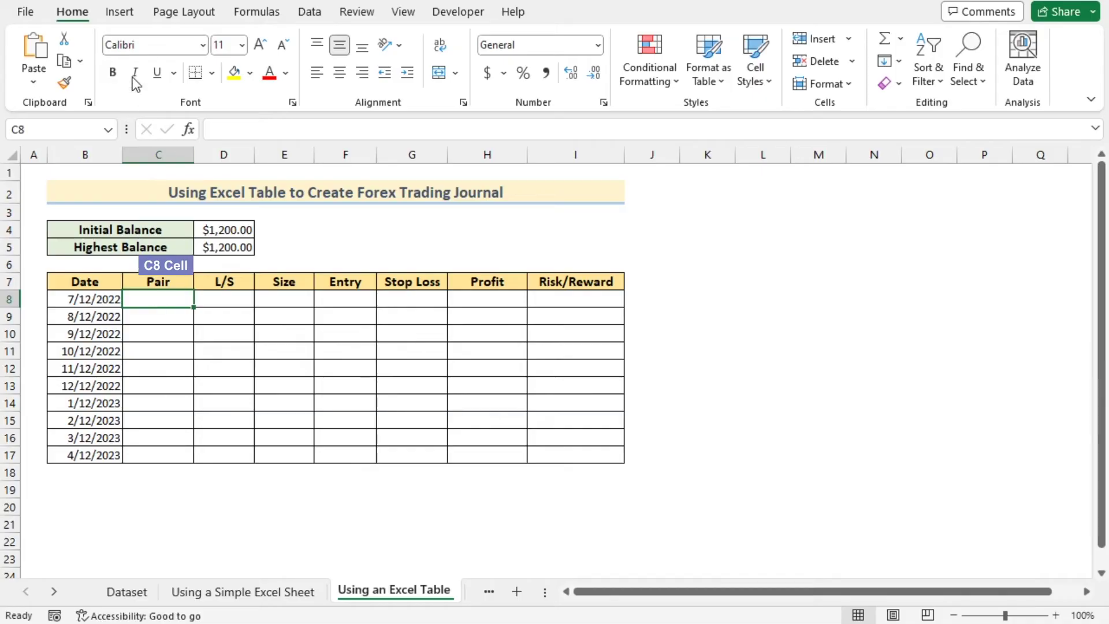
pyautogui.click(310, 12)
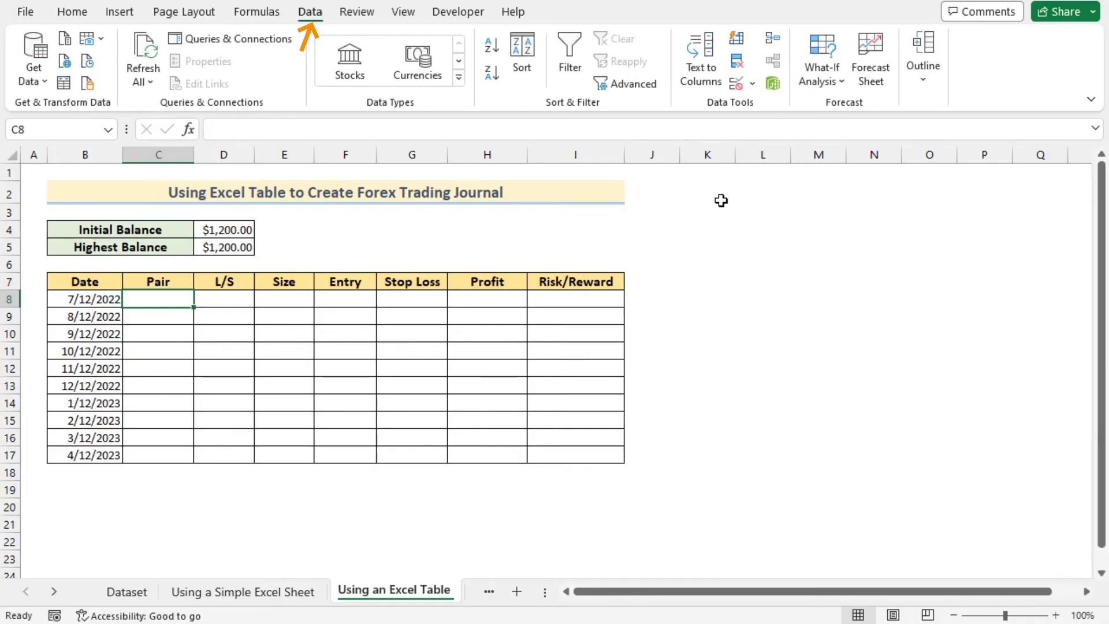
pyautogui.click(740, 85)
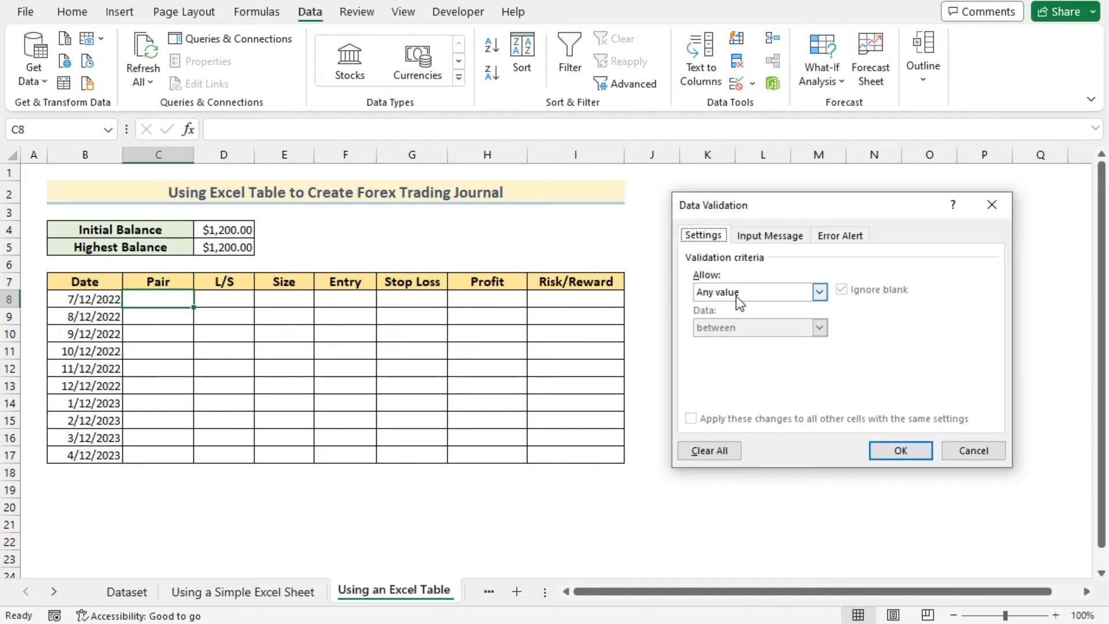
pyautogui.click(821, 291)
pyautogui.click(738, 337)
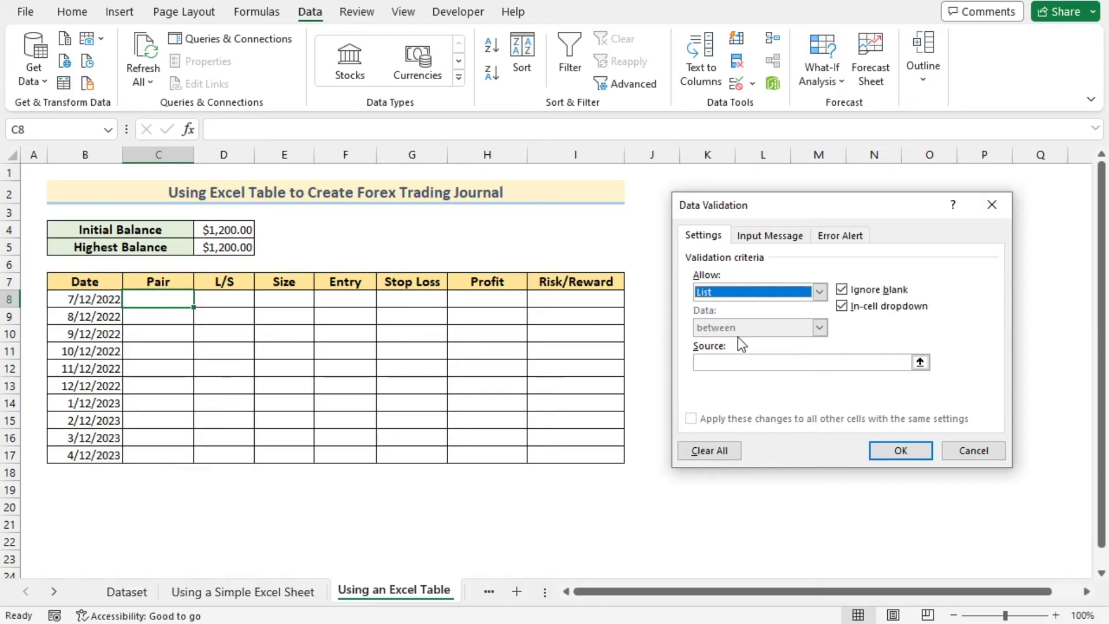
pyautogui.click(719, 363)
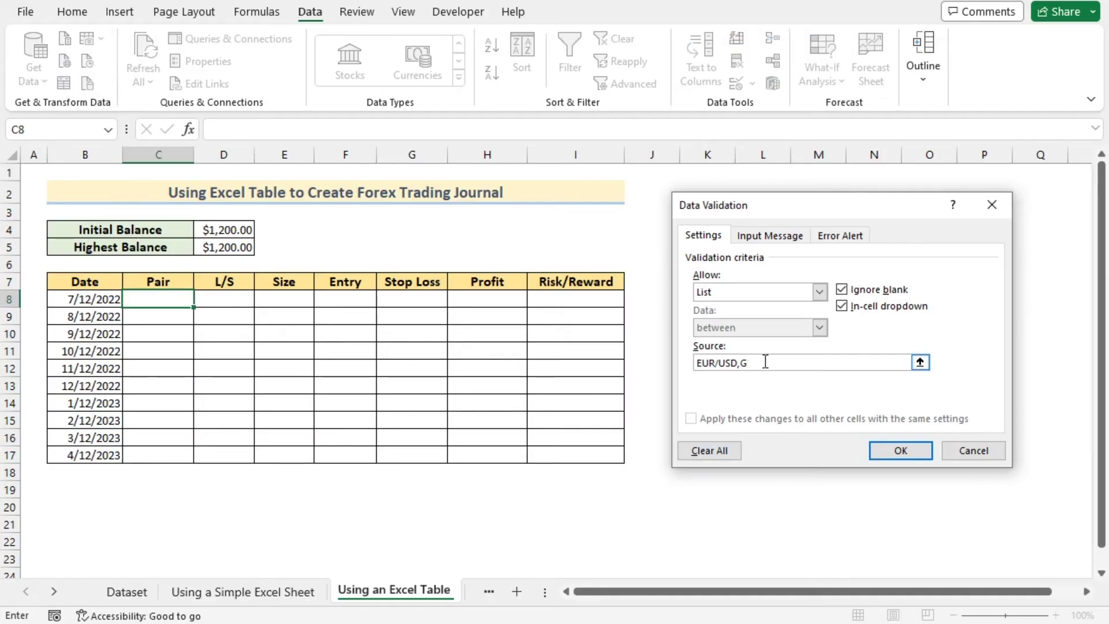
pyautogui.write('EUR/USD,GBP/USD,USD/EUR,USD/GBP')
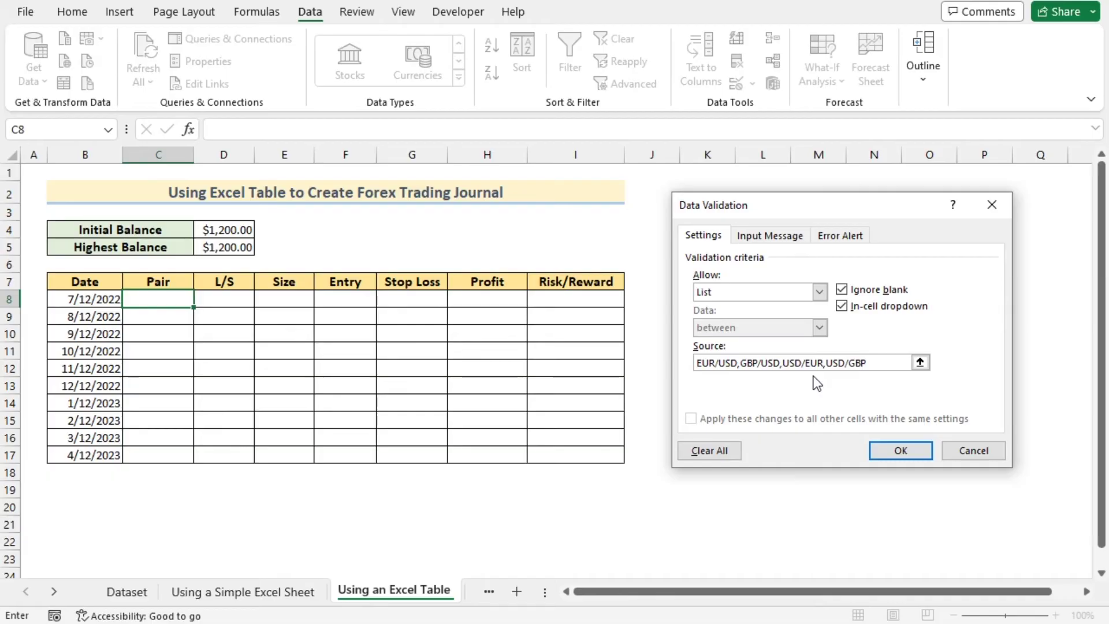
pyautogui.click(913, 453)
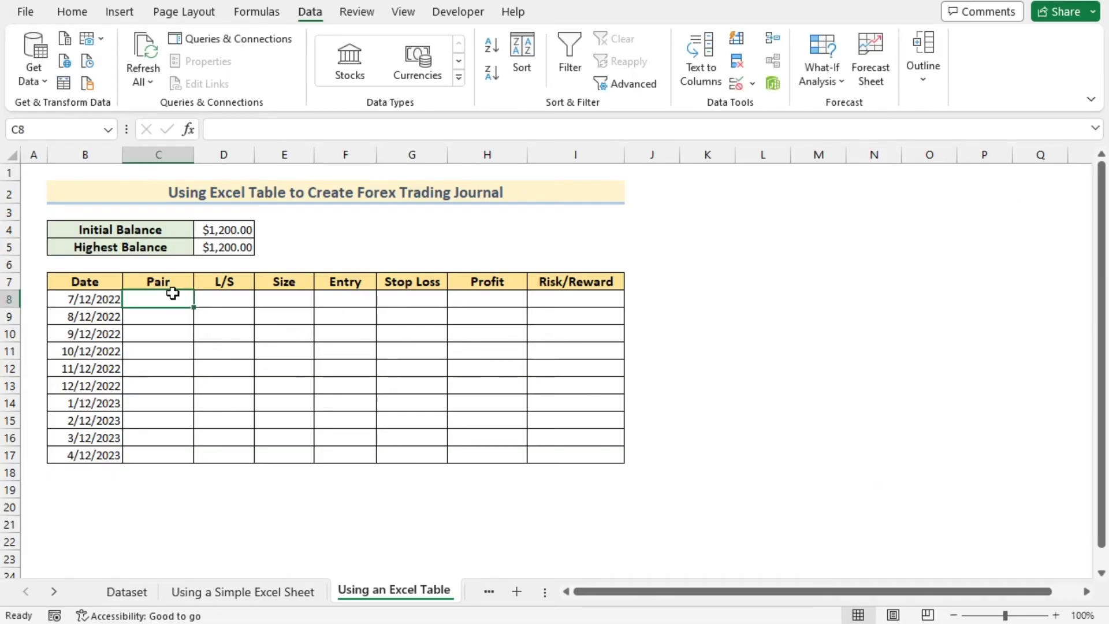
# Copy the validation down to C17 and fill C8:C17 with EUR/USD, USD/EUR, GBP/USD, EUR/USD, USD/GBP, GBP/USD, EUR/USD, USD/EUR, USD/EUR and USD/GBP.
pyautogui.moveTo(193, 309); pyautogui.dragTo(181, 458)
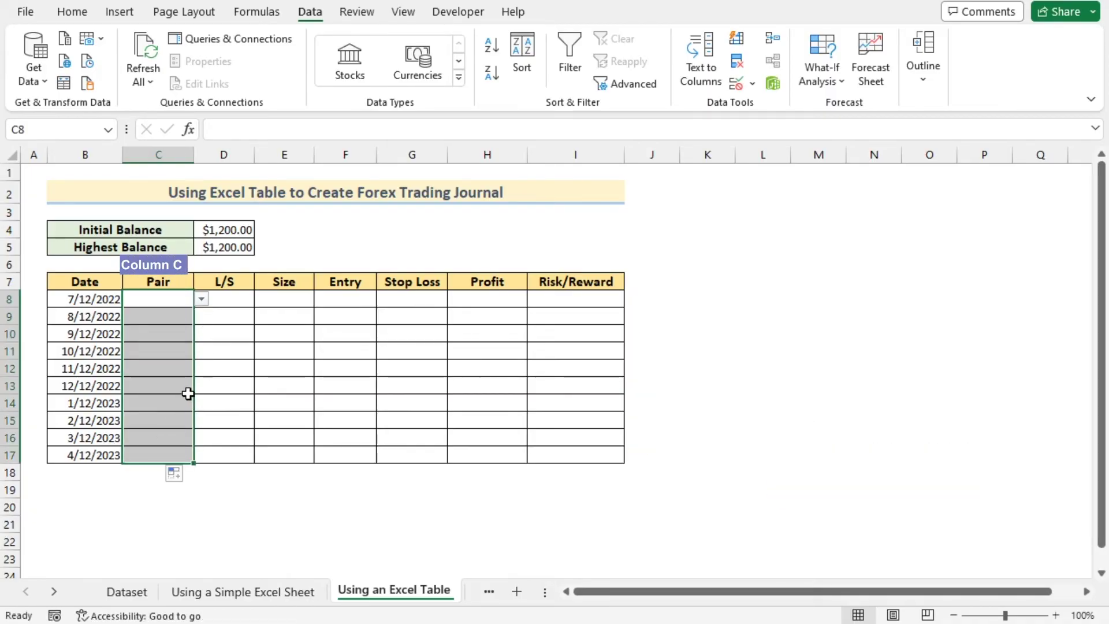
pyautogui.click(202, 300)
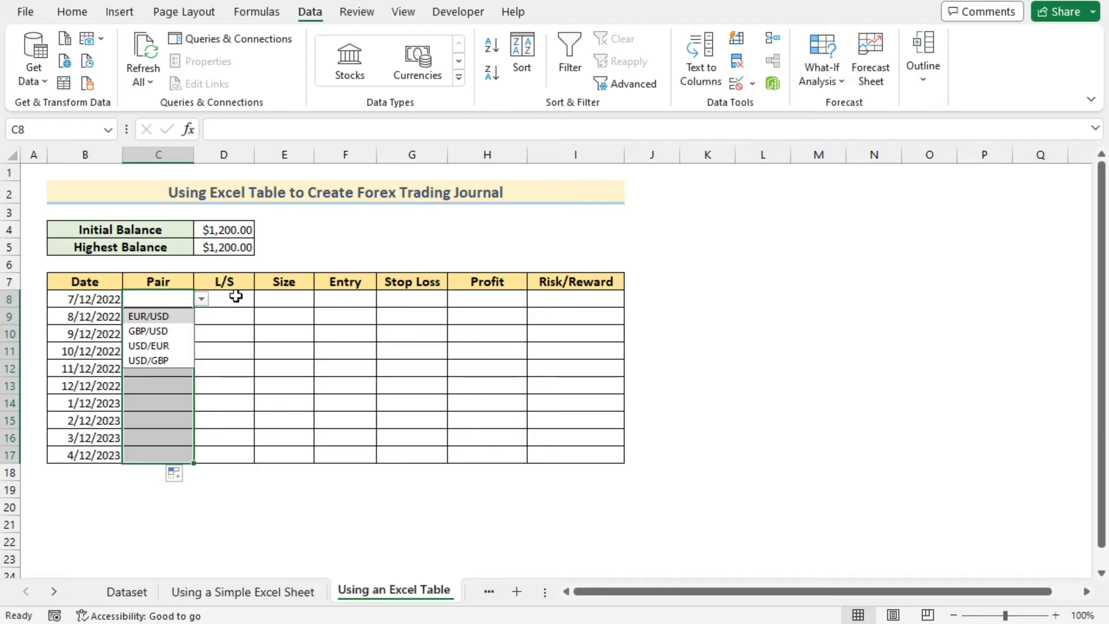
pyautogui.write('EUR/USD USD/EUR GBP/USD EUR/USD USD/GBP GBP/USD EUR/USD USD/EUR USD/EUR USD/GBP')
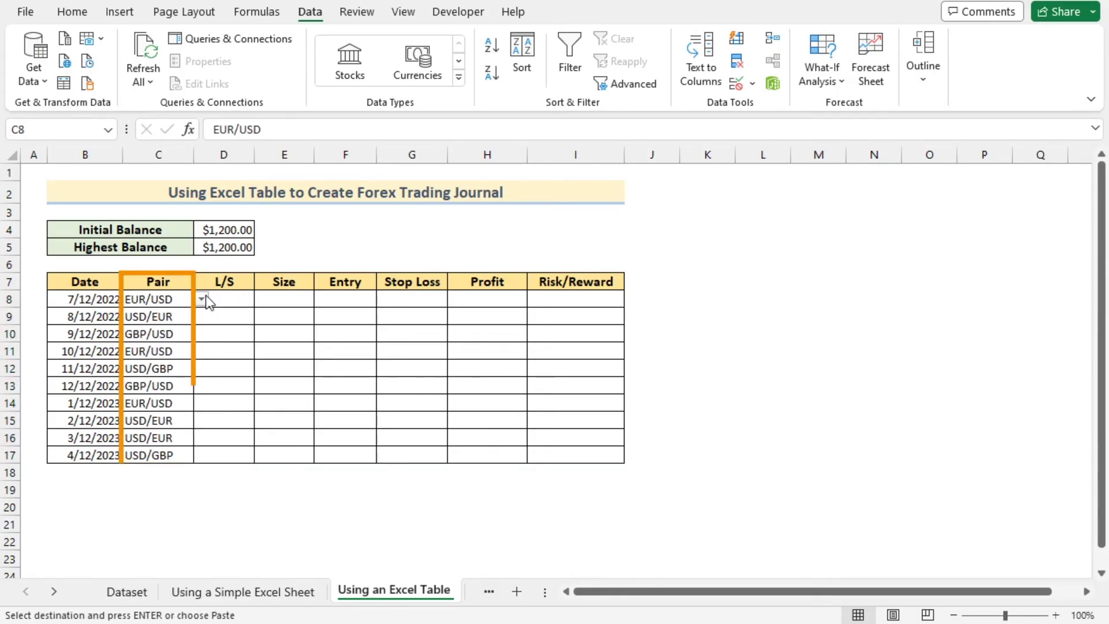
# Restrict D8 under L/S on the Using an Excel Table sheet with a data validation list of Long, Short.
pyautogui.click(227, 299)
pyautogui.doubleClick(227, 300)
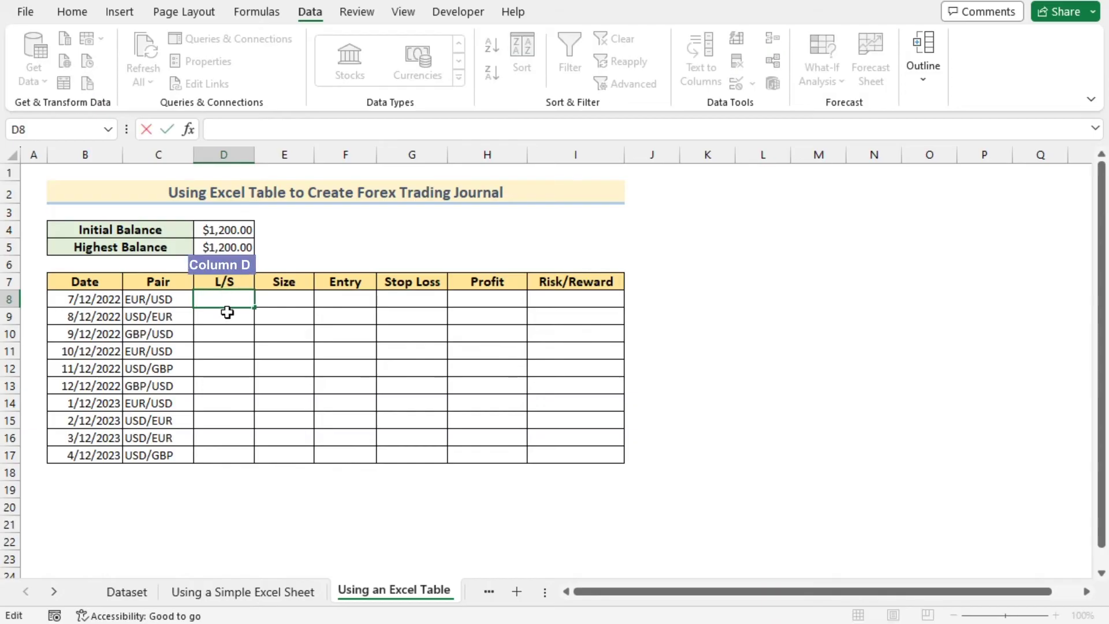
pyautogui.press('Escape')
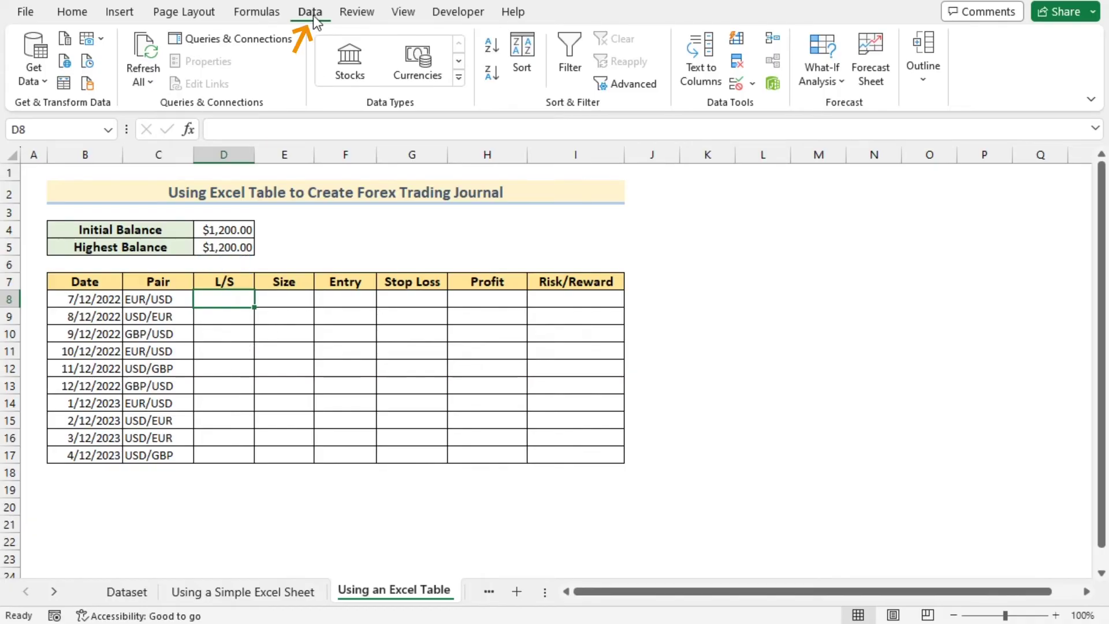
pyautogui.click(737, 87)
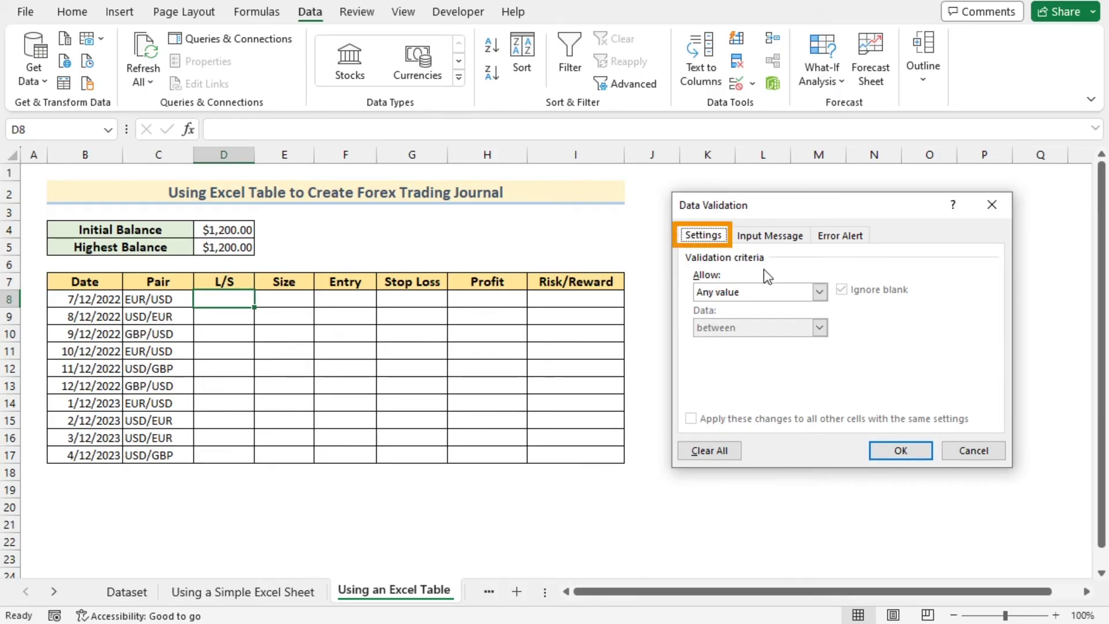
pyautogui.click(820, 292)
pyautogui.click(770, 341)
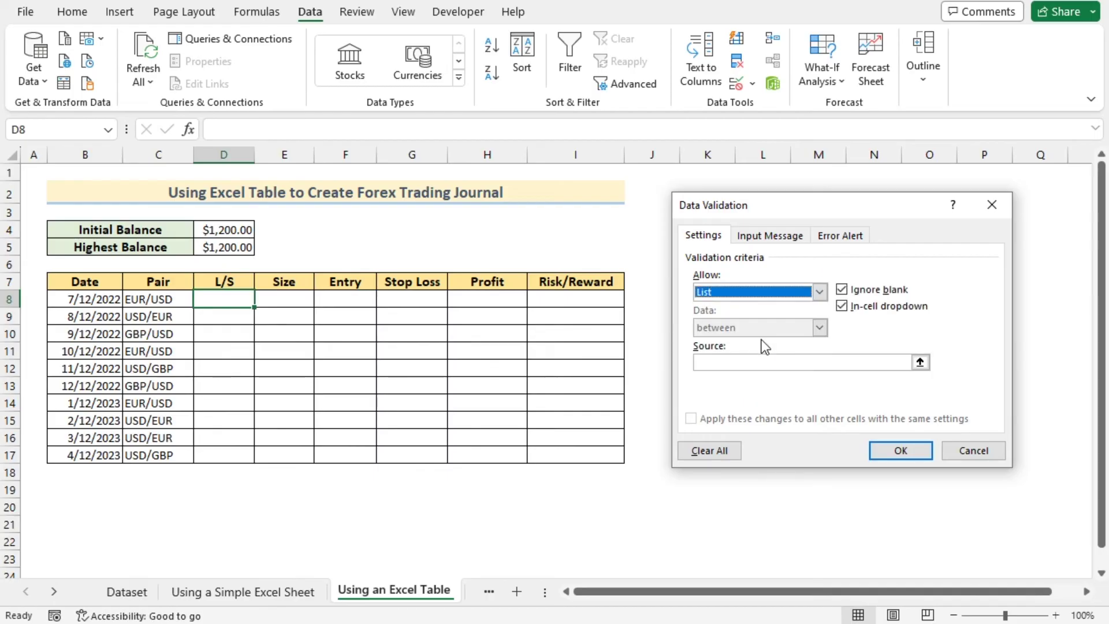
pyautogui.click(728, 362)
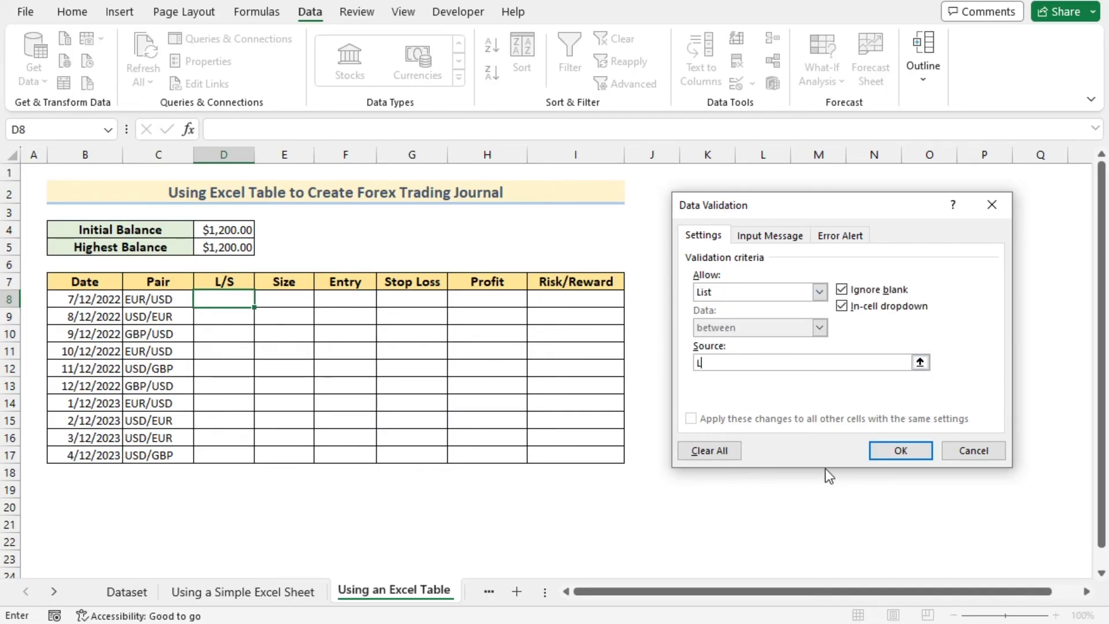
pyautogui.write('Long, Short')
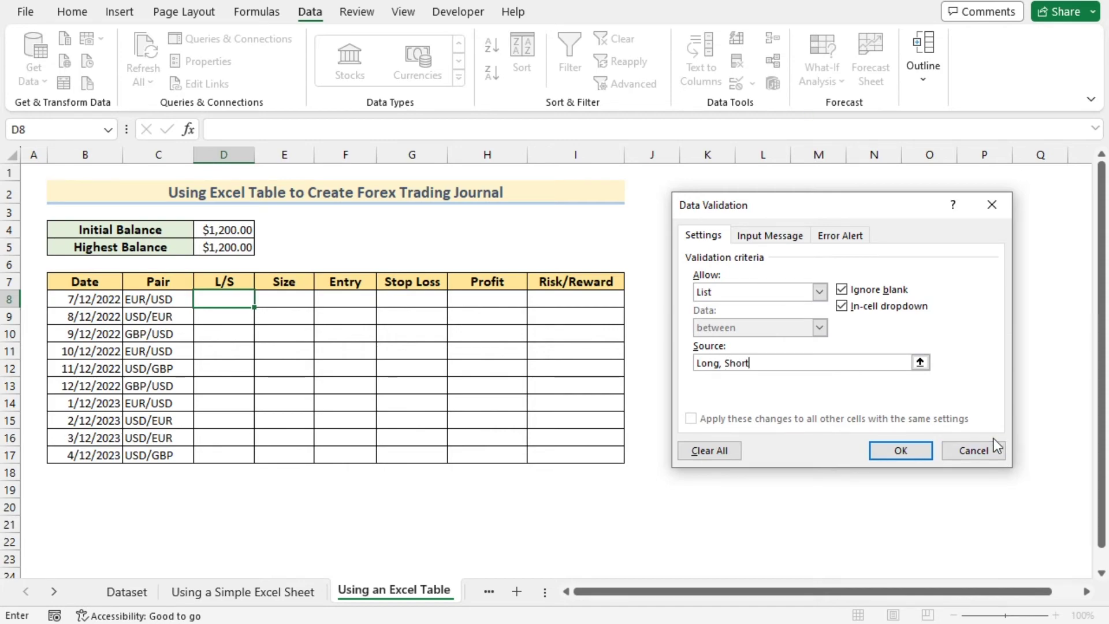
pyautogui.click(917, 452)
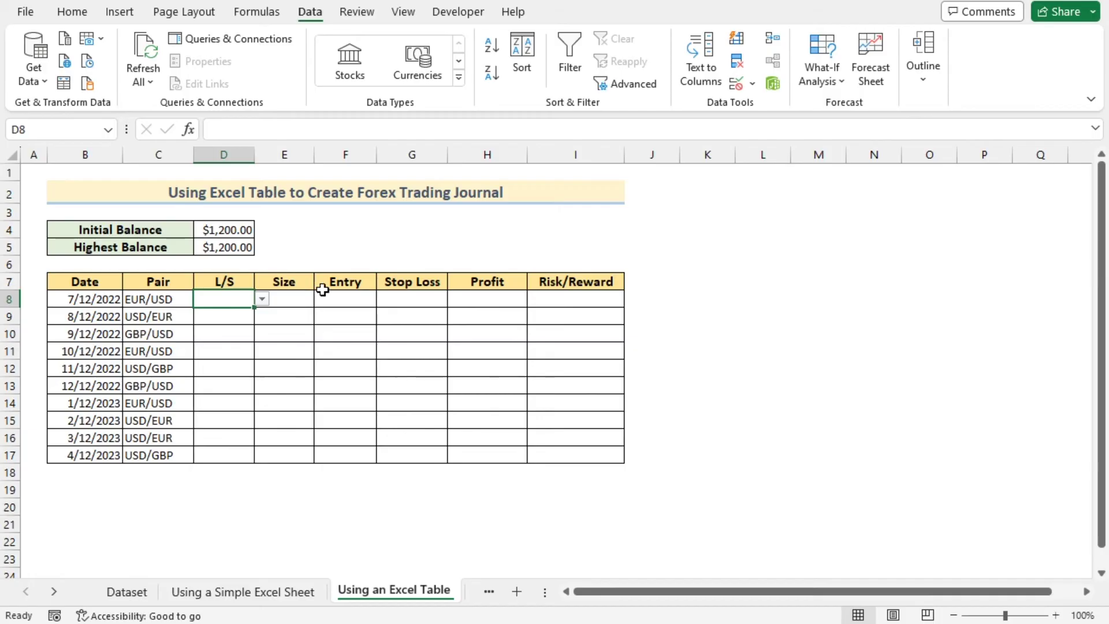
# Copy the L/S validation down to D17 and fill D8:D17 with Long, Short, Short, Long, Short, Short, Long, Long, Short and Long.
pyautogui.moveTo(255, 307); pyautogui.dragTo(241, 455)
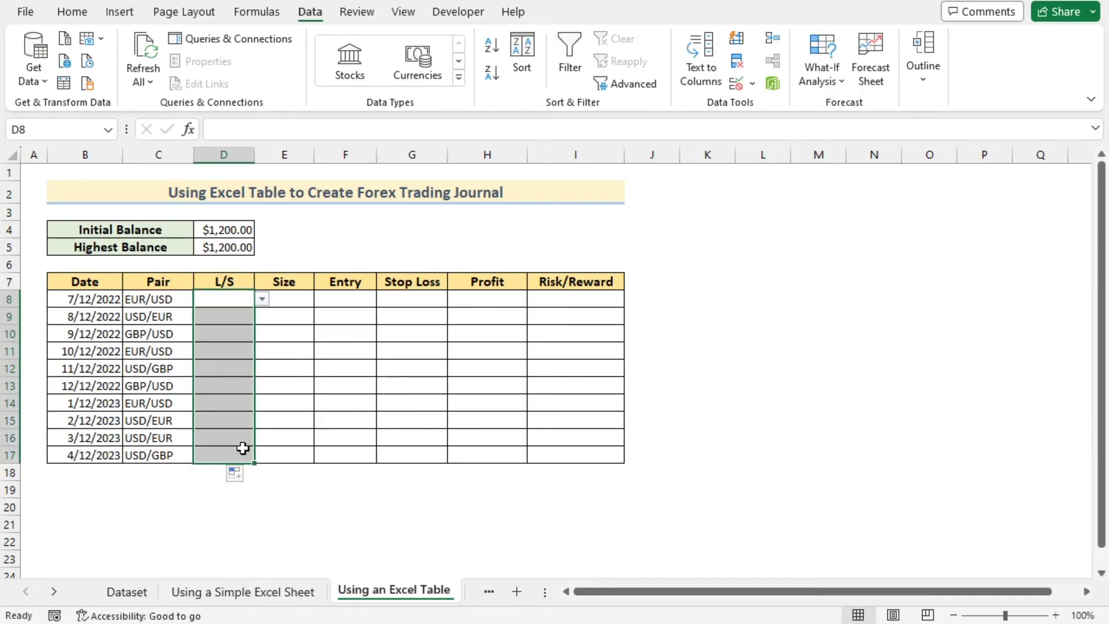
pyautogui.click(263, 298)
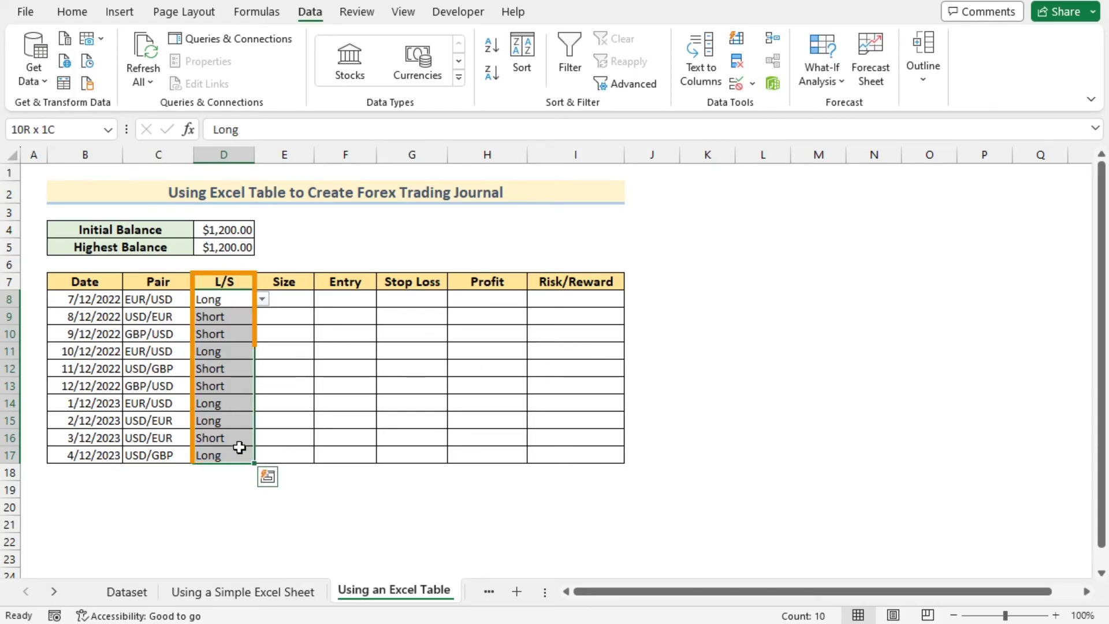
# Fill E8:H17 with the ten trades' Size, Entry, Stop Loss and Profit figures, starting with 0.05, 1.2200, 1.2150 and 1.2300 in row 8.
pyautogui.click(300, 297)
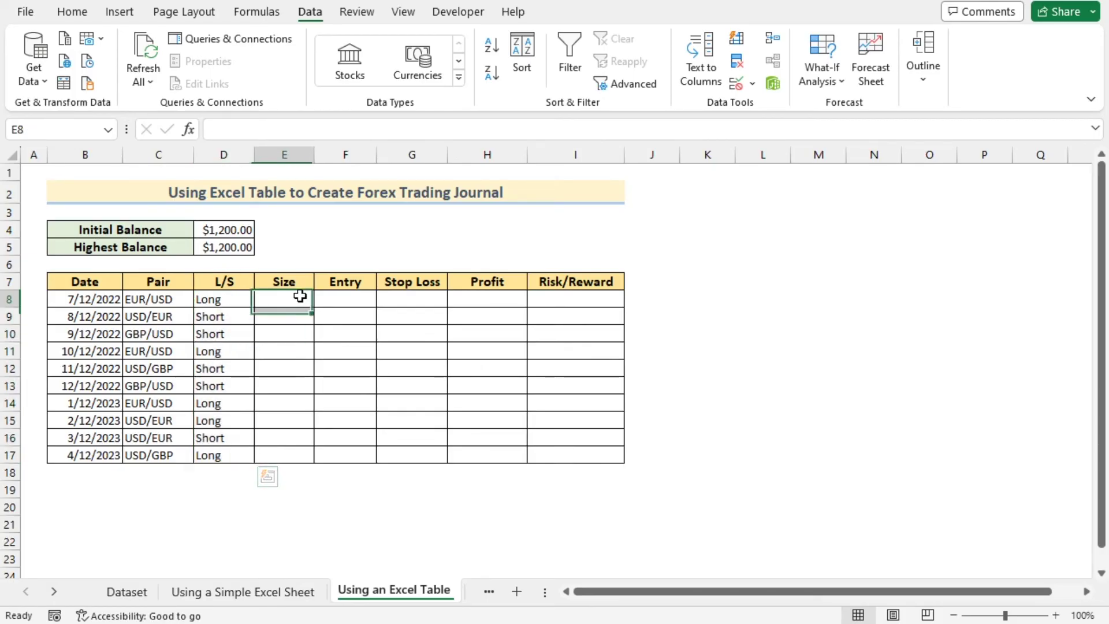
pyautogui.keyDown('shift'); pyautogui.click(501, 455); pyautogui.keyUp('shift')
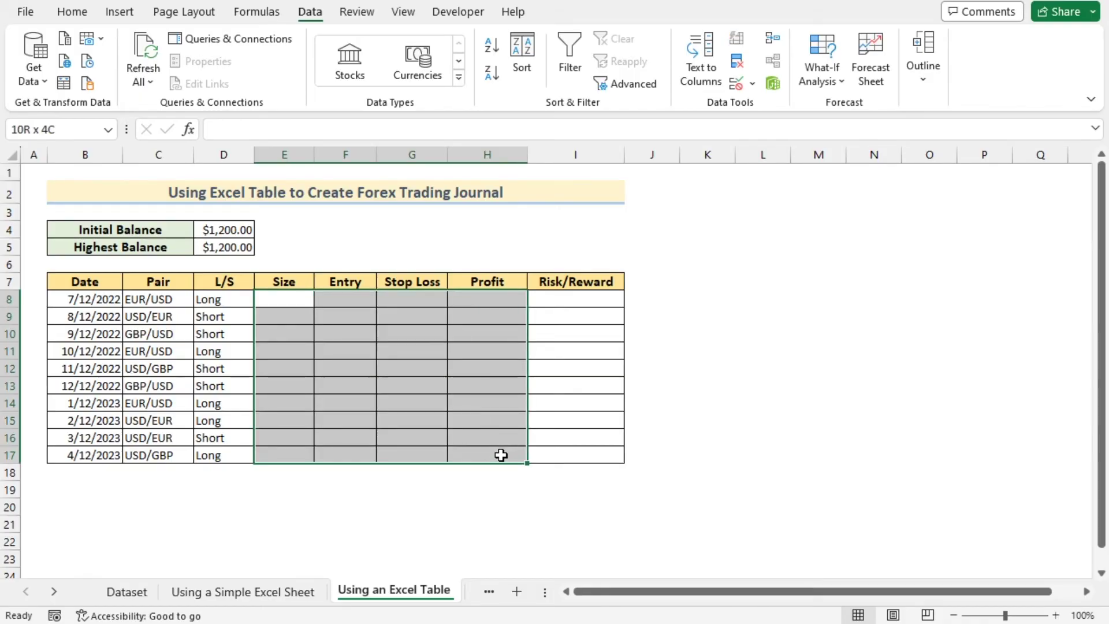
pyautogui.write('0.05\t1.2200\t1.2150\t1.2300 0.03\t1.0850\t1.0870\t1.0800 0.02\t1.0500\t1.0650\t1.0000 0.1\t1.0200\t1.0100\t1.0300 0.14\t1.5600\t1.5610\t1.5500 0.6\t1.0025\t1.0040\t1.0010 0.043\t1.1125\t1.0000\t1.1150 0.08\t1.0210\t1.0400\t1.0200 0.075\t1.0750\t1.0600\t1.0900 0.101\t1.0600\t1.0450\t1.0785')
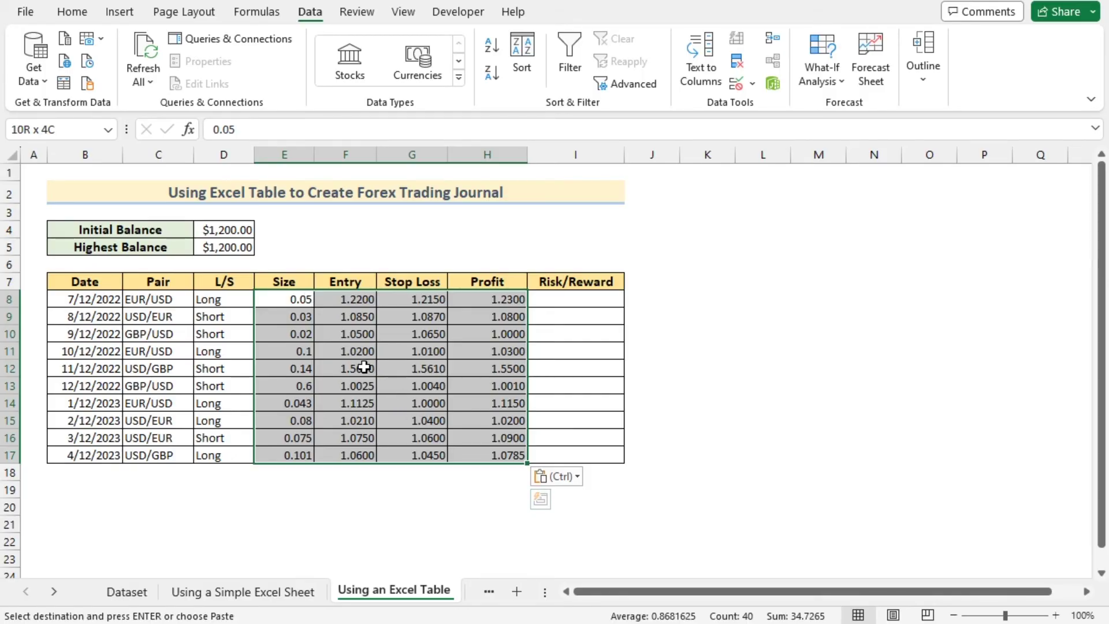
# Convert the journal range B7:I17 into an Excel table that has headers.
pyautogui.click(111, 284)
pyautogui.click(81, 15)
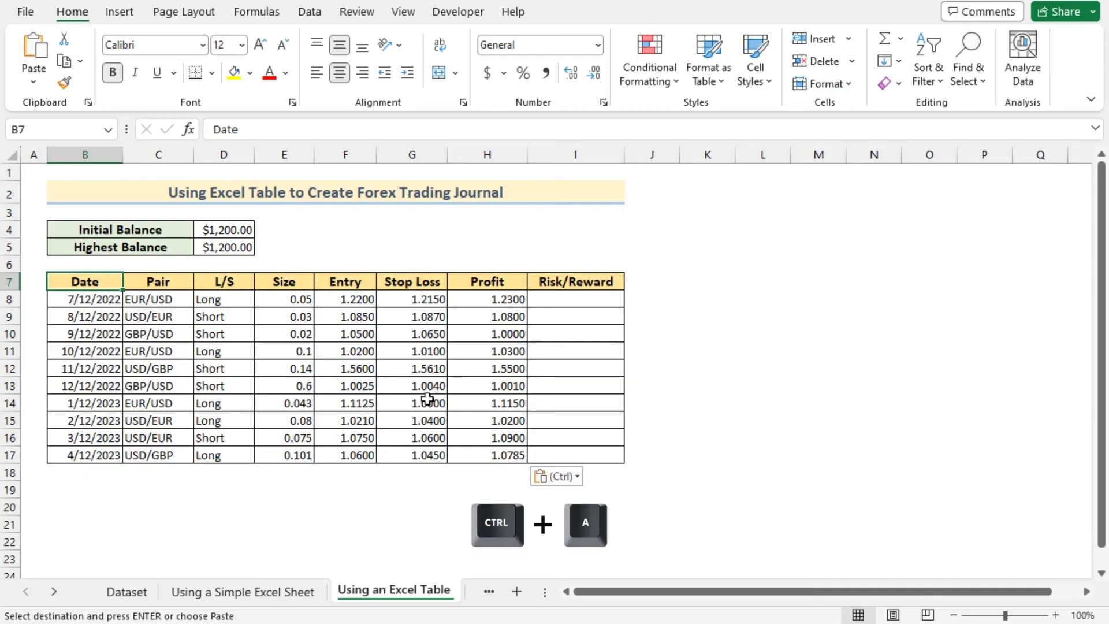
pyautogui.hotkey('ctrl', 'a')
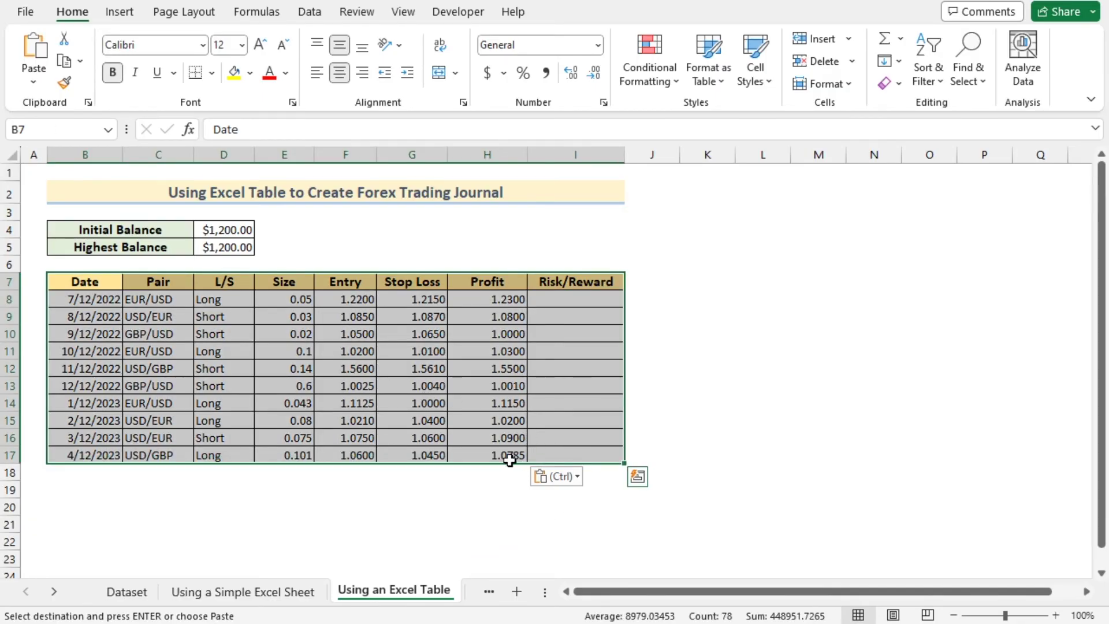
pyautogui.click(122, 12)
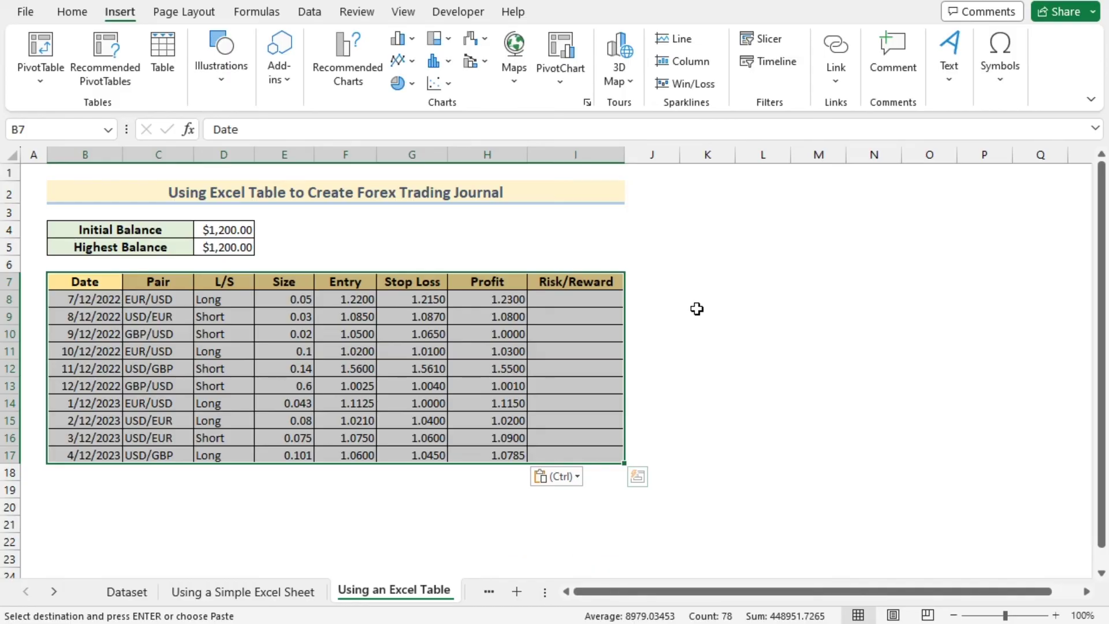
pyautogui.hotkey('ctrl', 't')
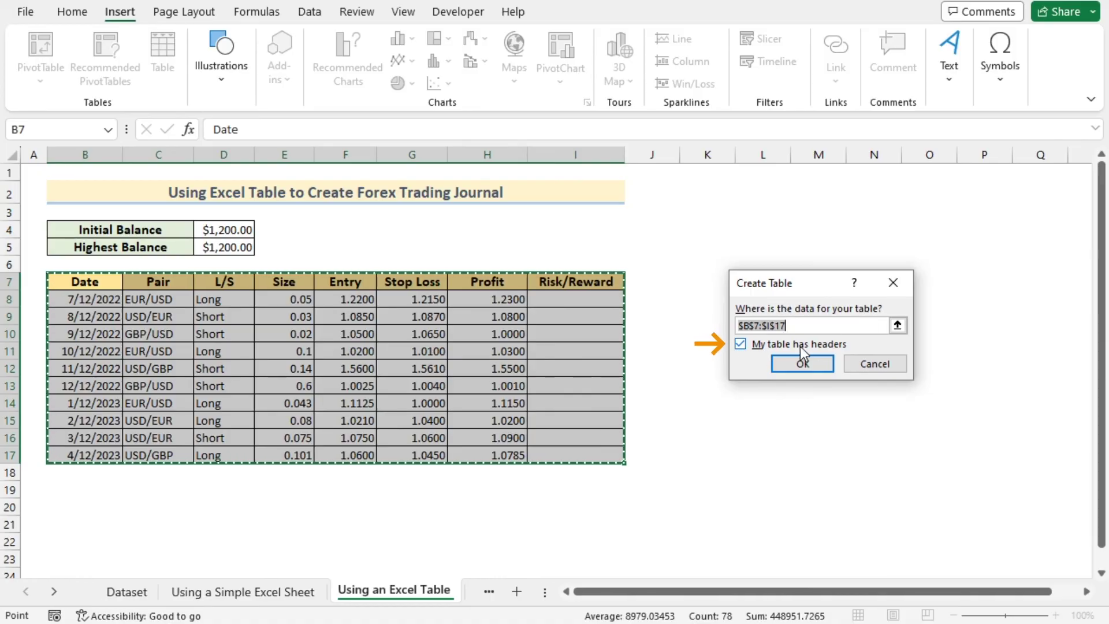
pyautogui.click(823, 362)
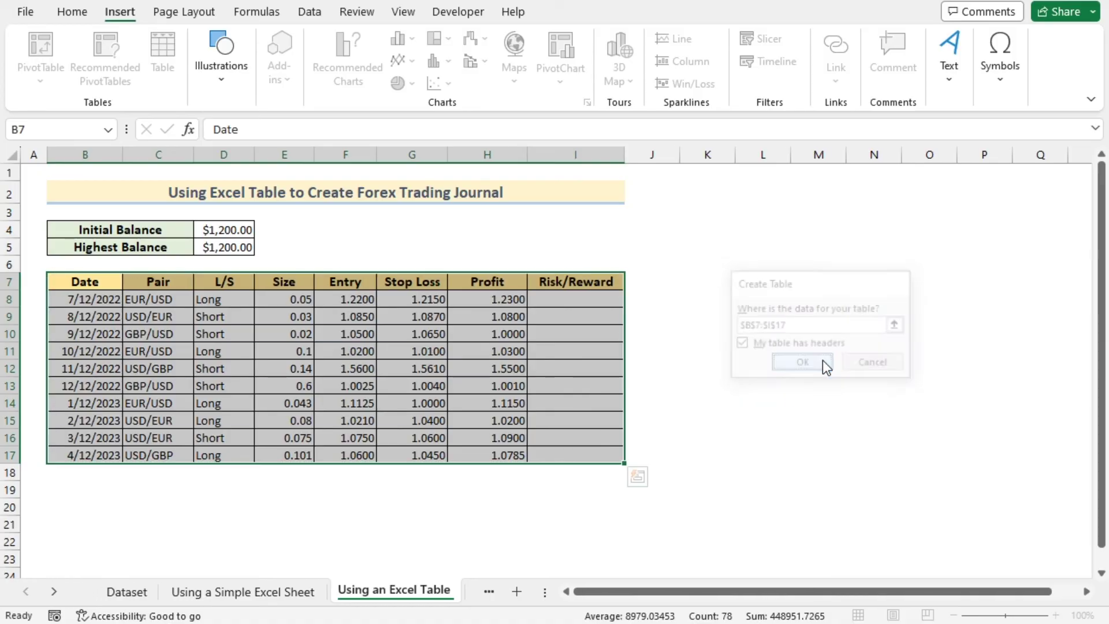
# Set the font colour of the table headers B7:I7 to Automatic and widen the Stop Loss and Risk/Reward columns.
pyautogui.click(85, 284)
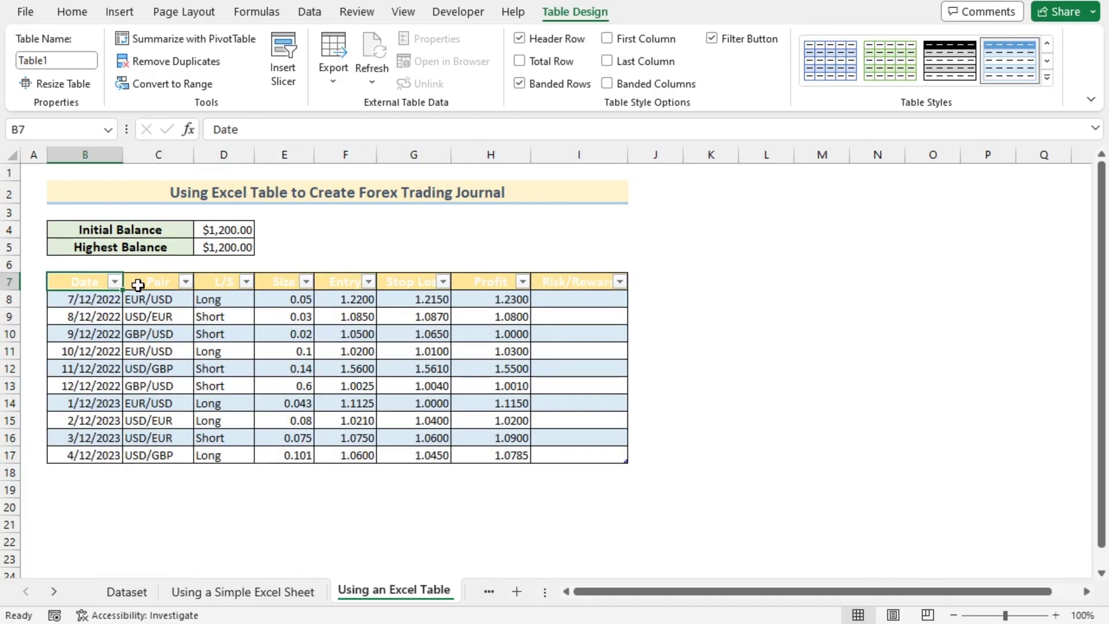
pyautogui.keyDown('shift'); pyautogui.click(559, 288); pyautogui.keyUp('shift')
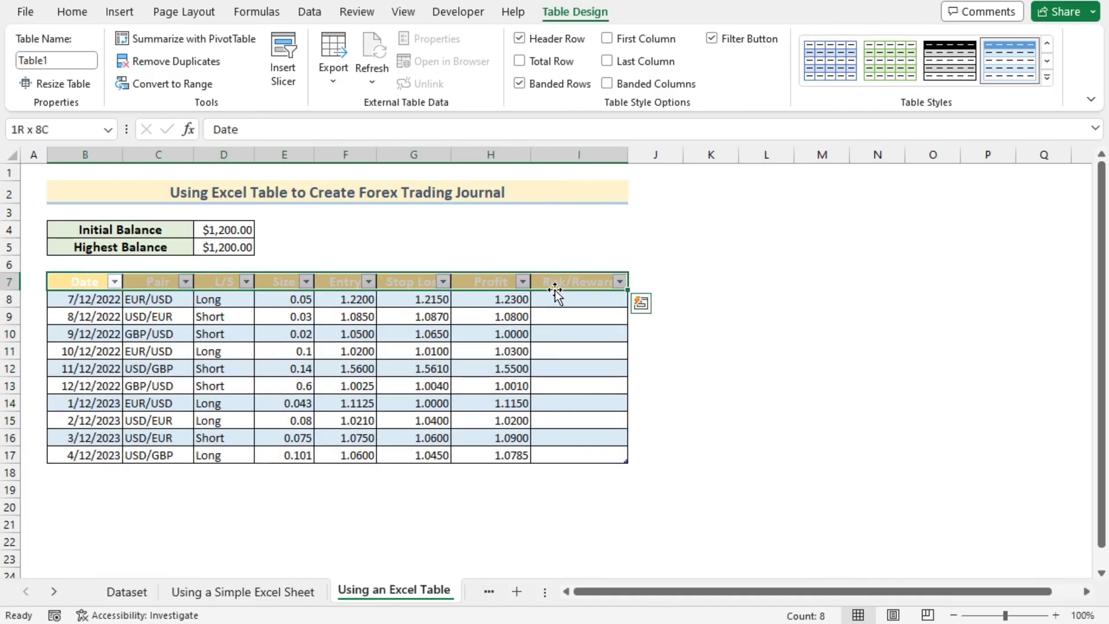
pyautogui.click(73, 15)
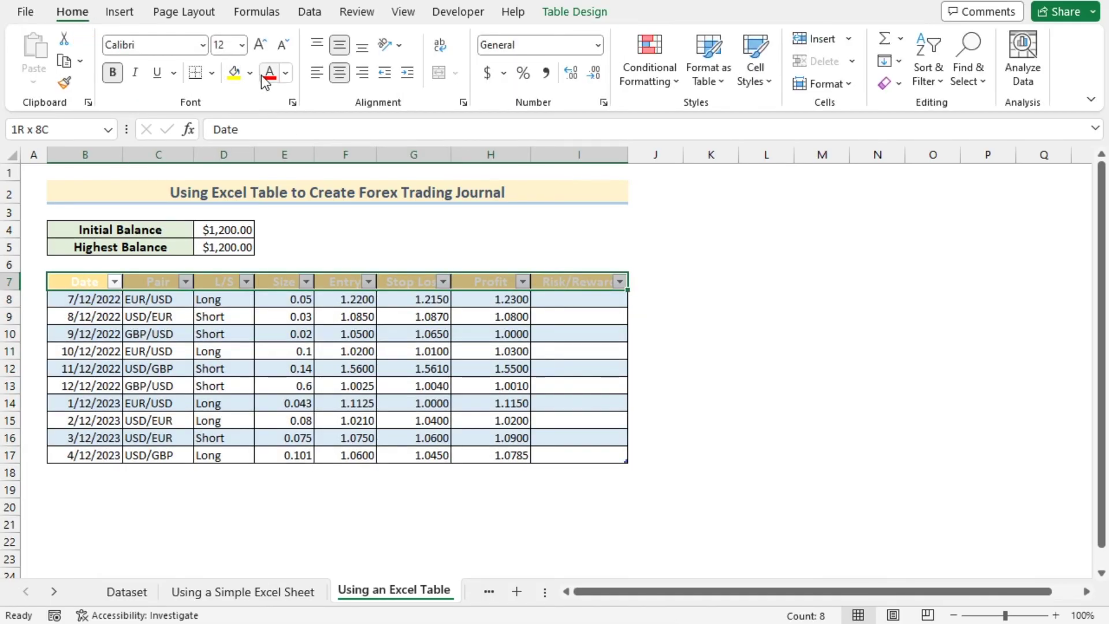
pyautogui.click(285, 73)
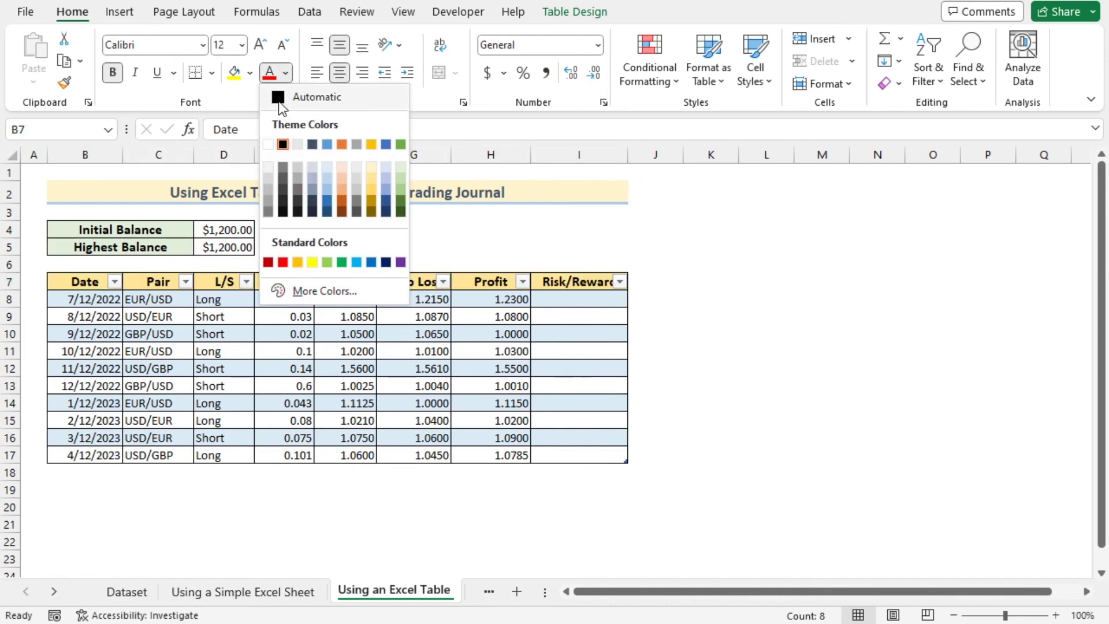
pyautogui.click(278, 99)
pyautogui.moveTo(448, 159); pyautogui.dragTo(467, 154)
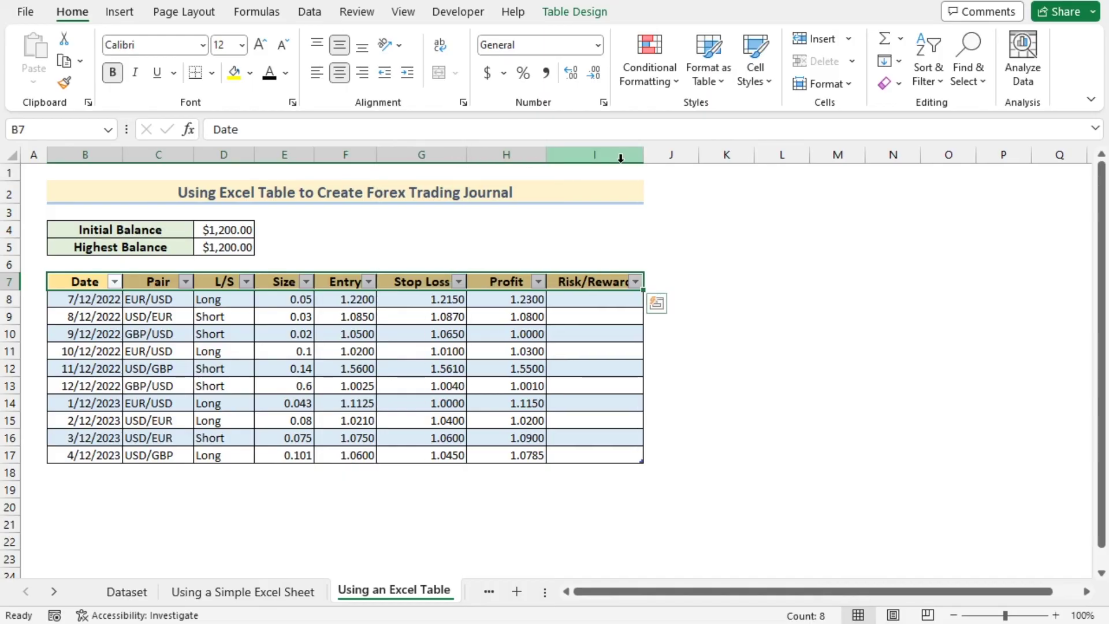
pyautogui.moveTo(643, 156); pyautogui.dragTo(658, 156)
# Start an IF formula in I8 under Risk/Reward that tests [@[L/S]]="" and returns "" if true.
pyautogui.click(613, 299)
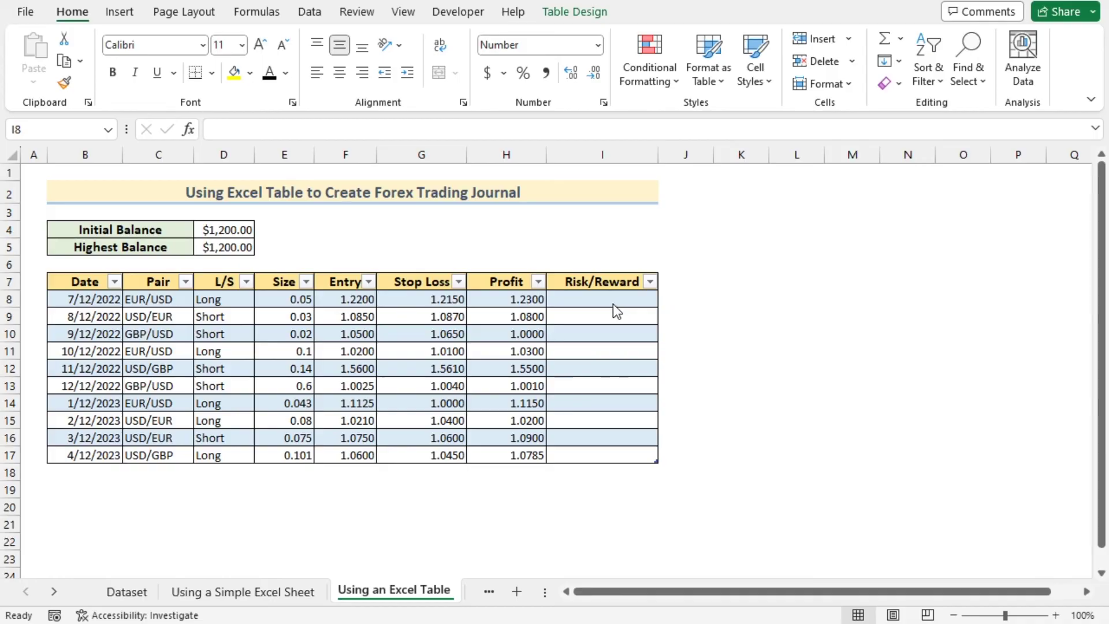
pyautogui.doubleClick(607, 300)
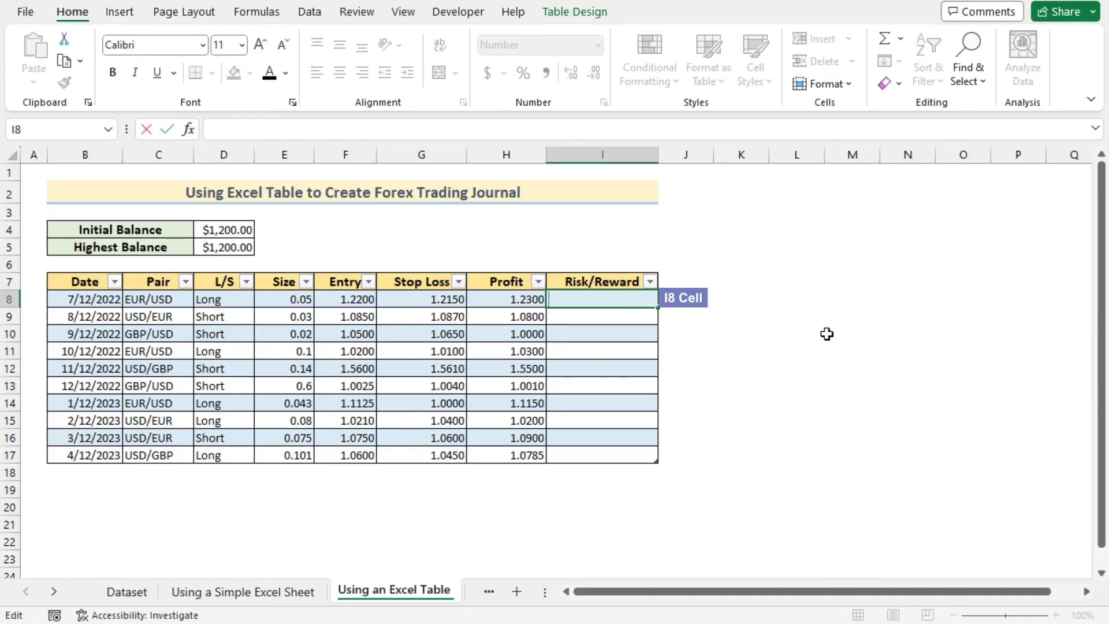
pyautogui.write('=IF')
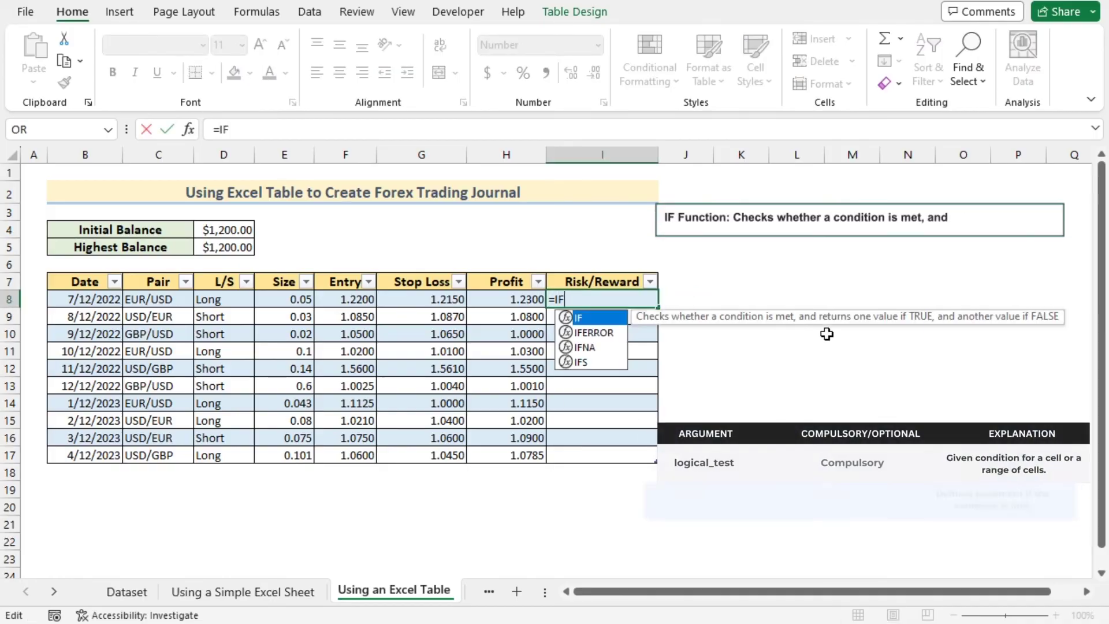
pyautogui.write('(')
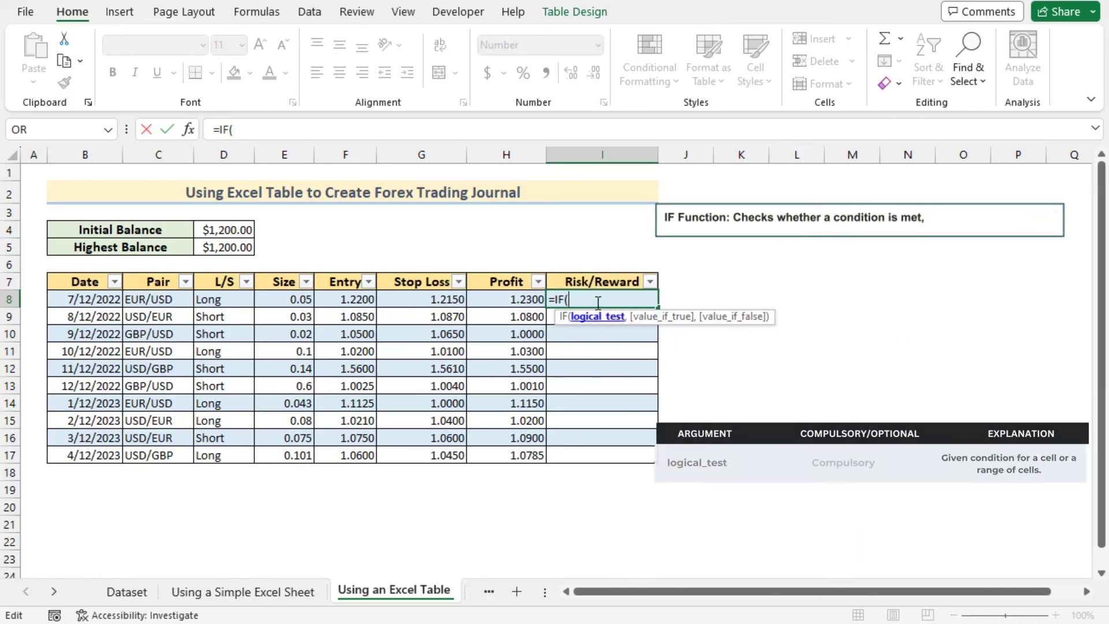
pyautogui.click(222, 301)
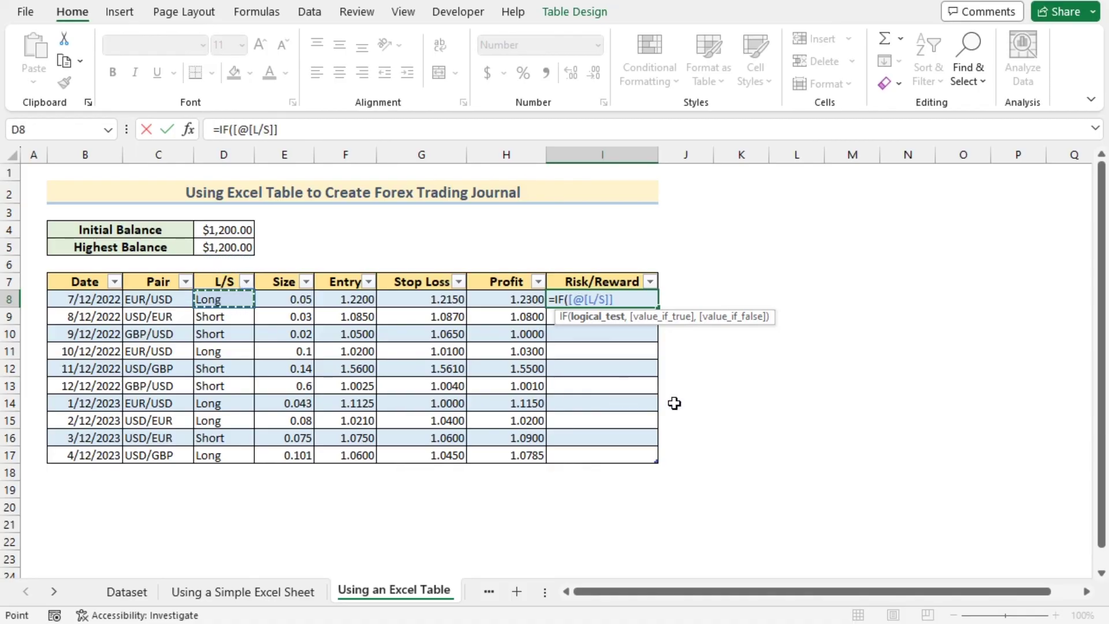
pyautogui.write('=')
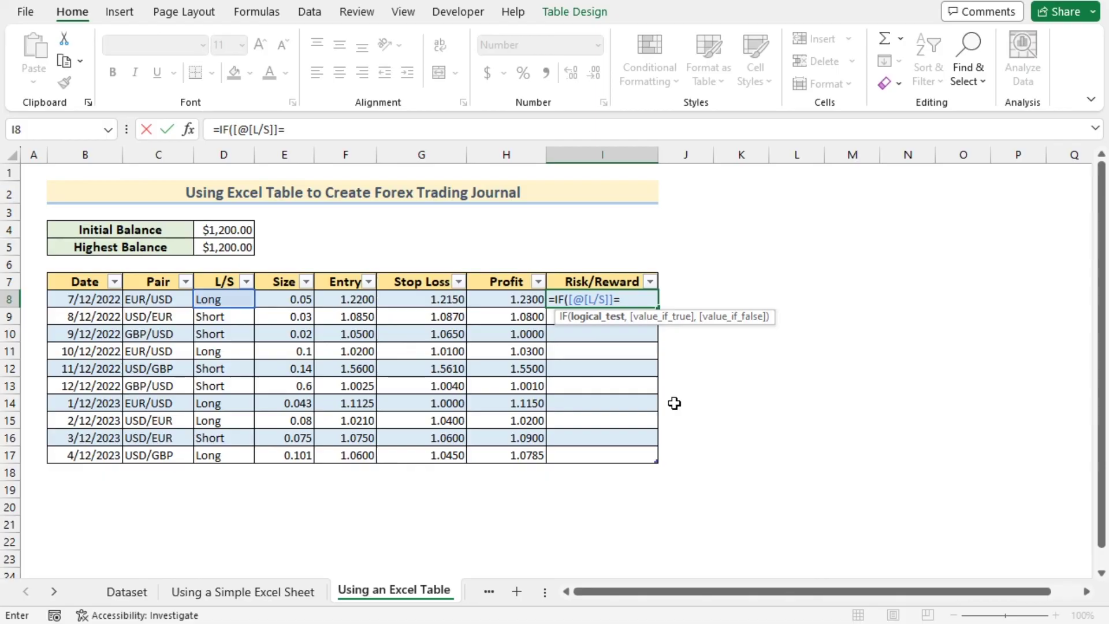
pyautogui.write('"",')
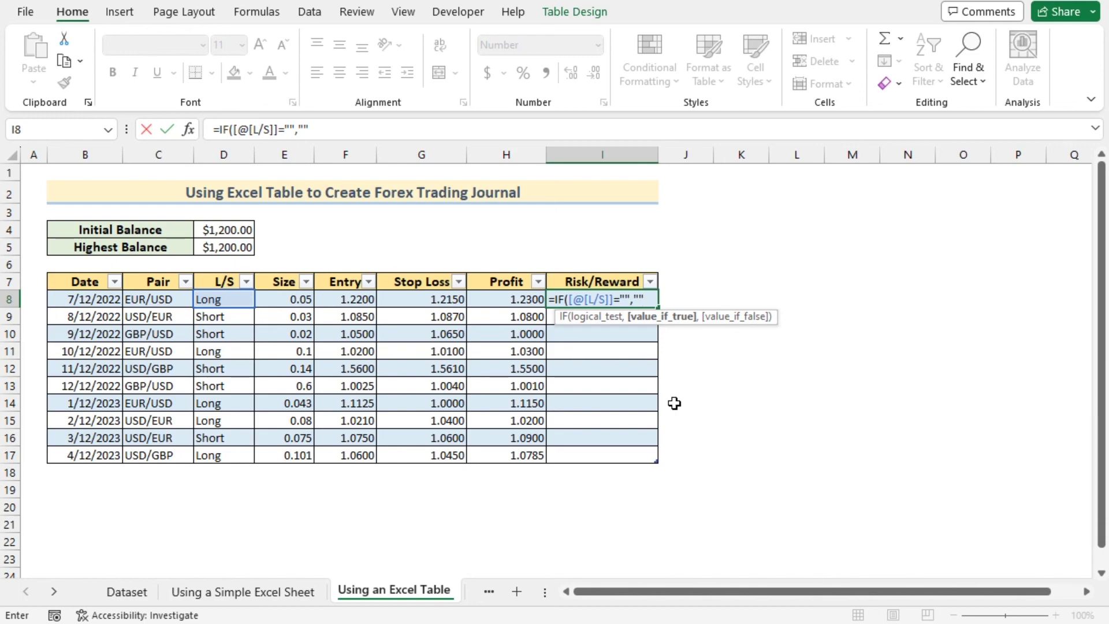
pyautogui.write('"",(')
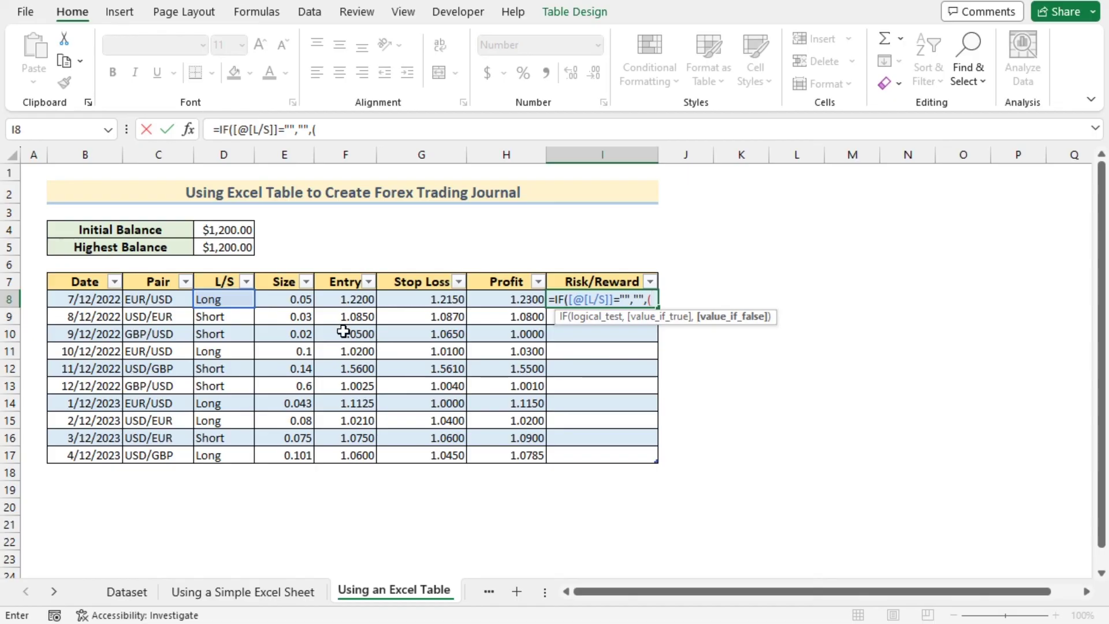
pyautogui.click(508, 300)
pyautogui.write('-')
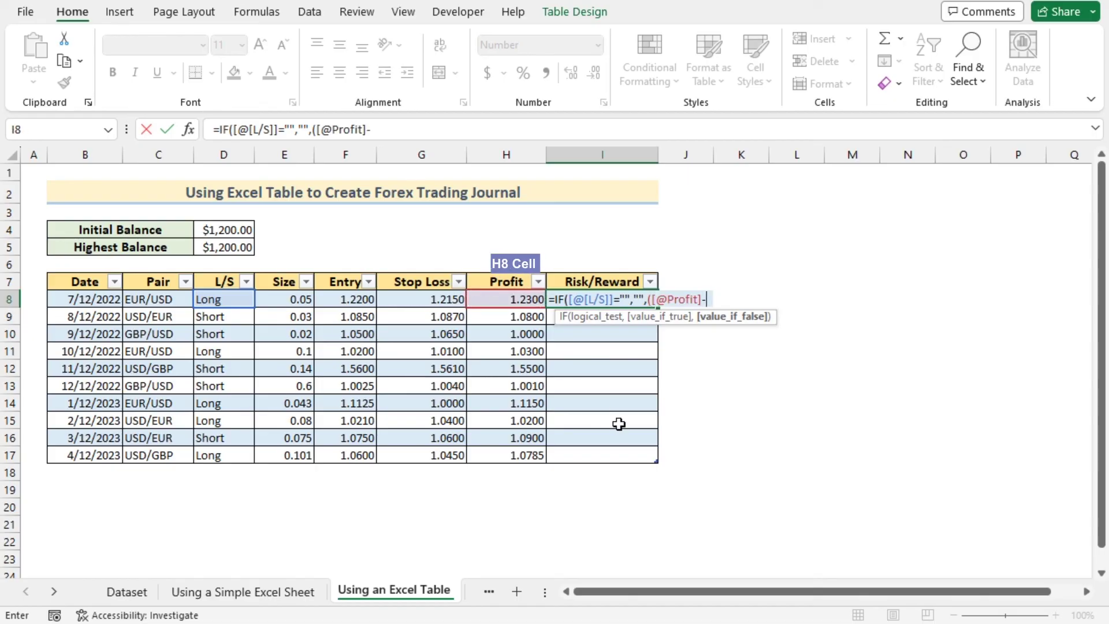
pyautogui.click(347, 299)
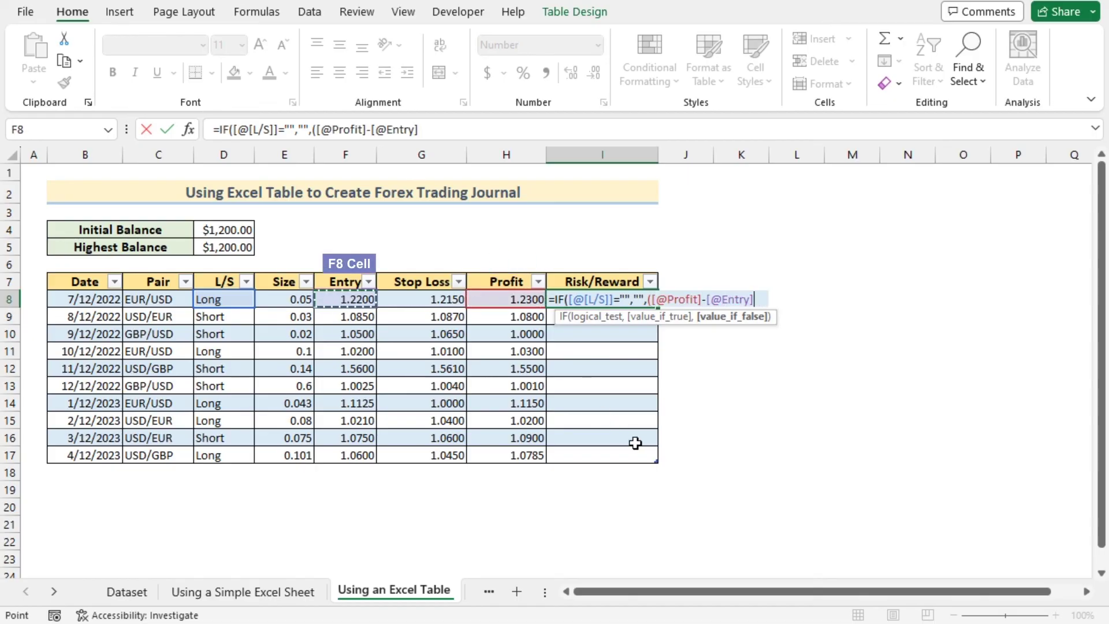
pyautogui.write(')')
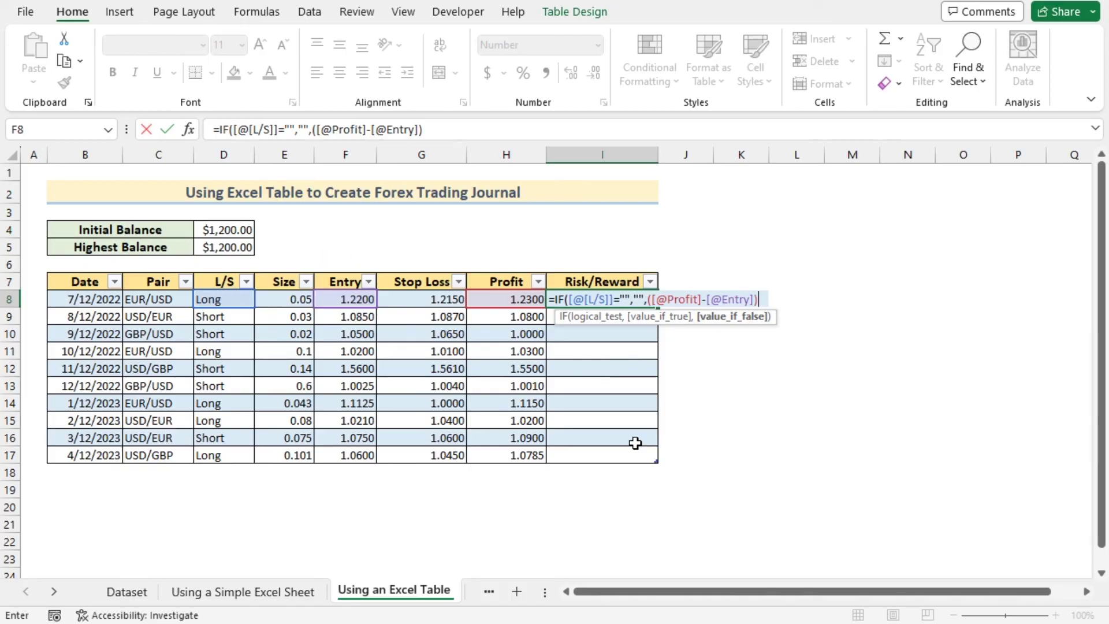
pyautogui.write('/')
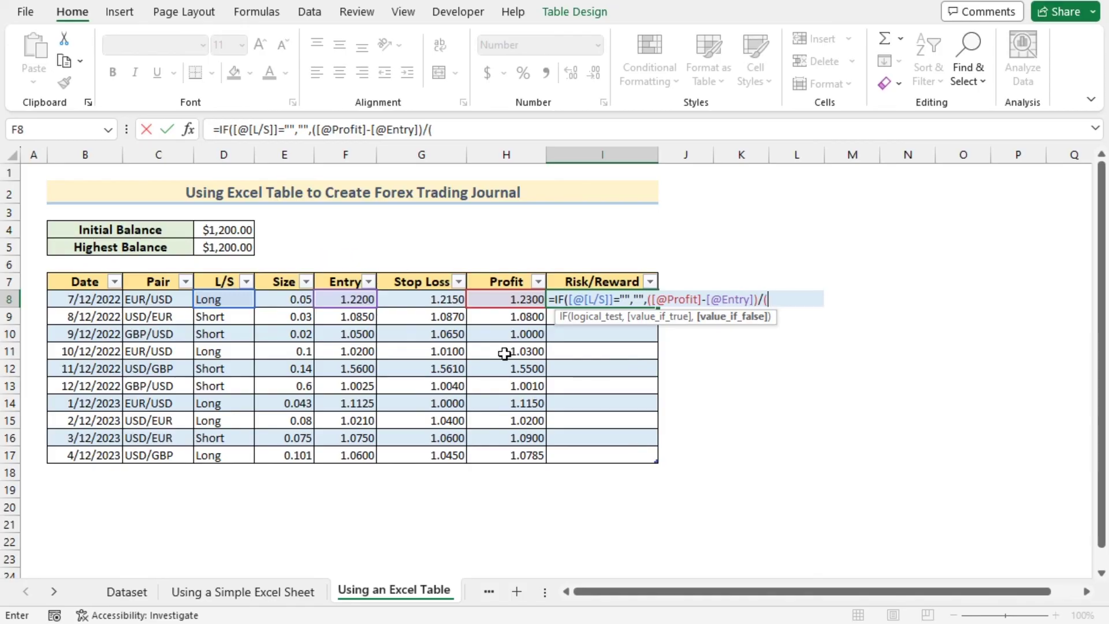
pyautogui.write('(')
pyautogui.click(358, 299)
pyautogui.write('-')
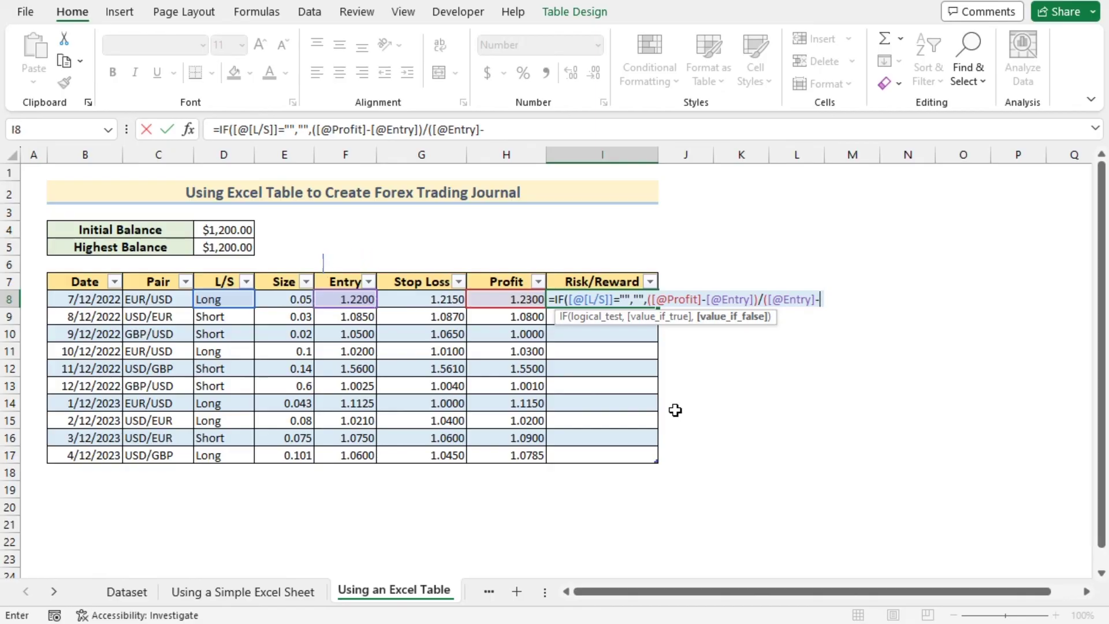
pyautogui.click(409, 303)
pyautogui.write('))')
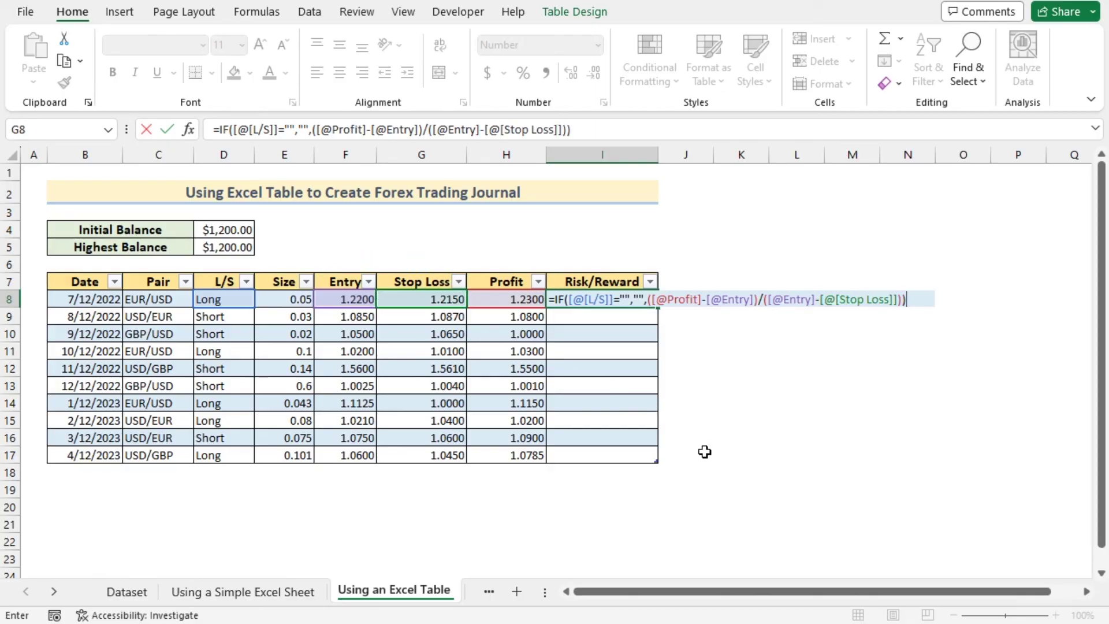
pyautogui.press('Return')
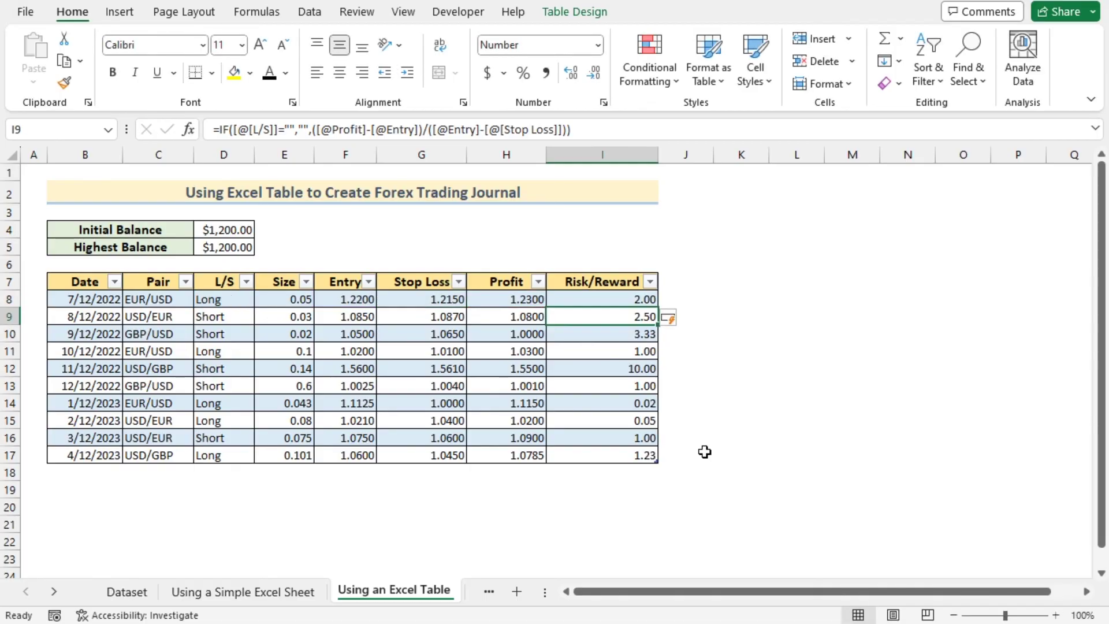